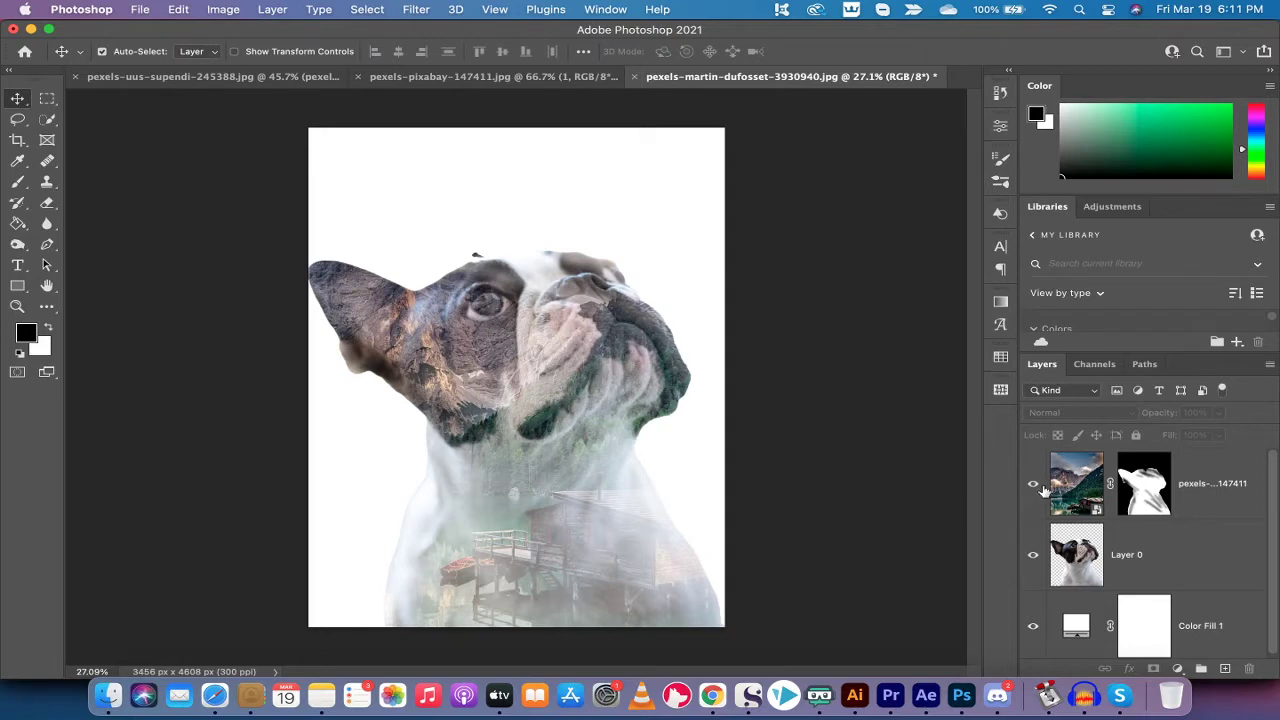
- Hide all three layers of the finished dog composite and close its document
{"action": "scroll", "coordinate": [1040, 485], "scroll_direction": "down", "scroll_amount": 1}
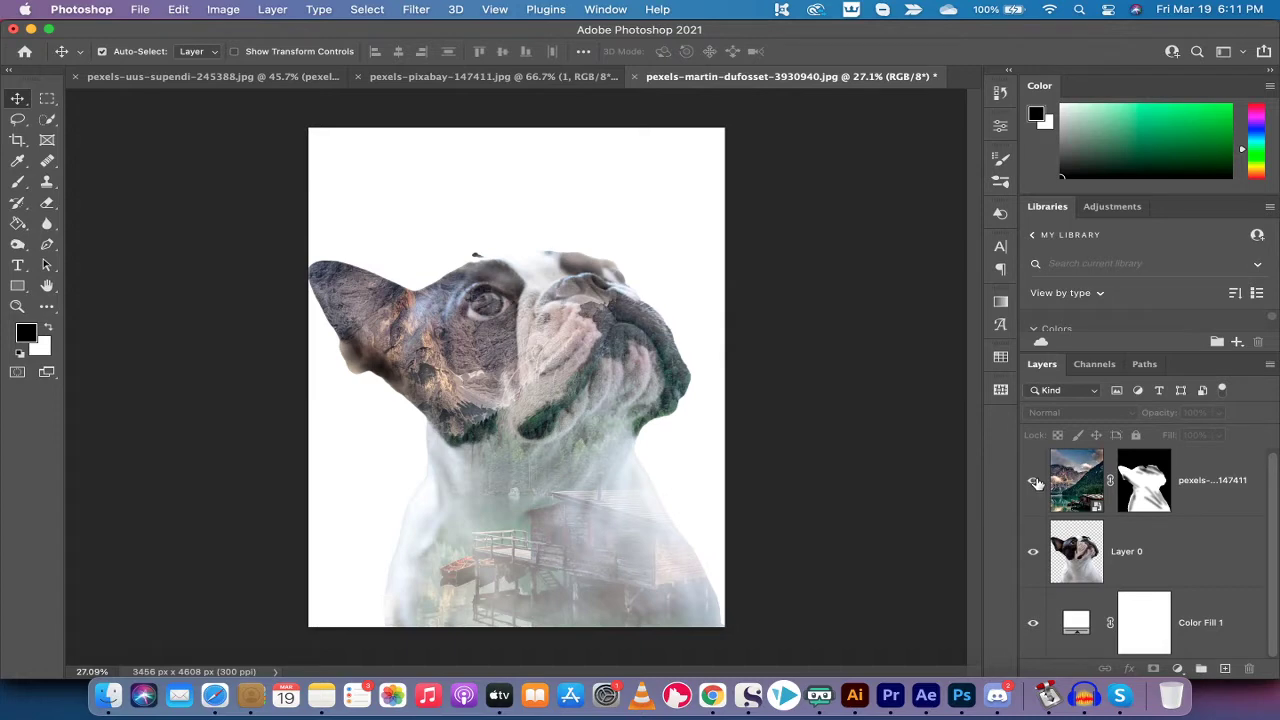
{"action": "left_click_drag", "start_coordinate": [1038, 483], "coordinate": [1032, 624]}
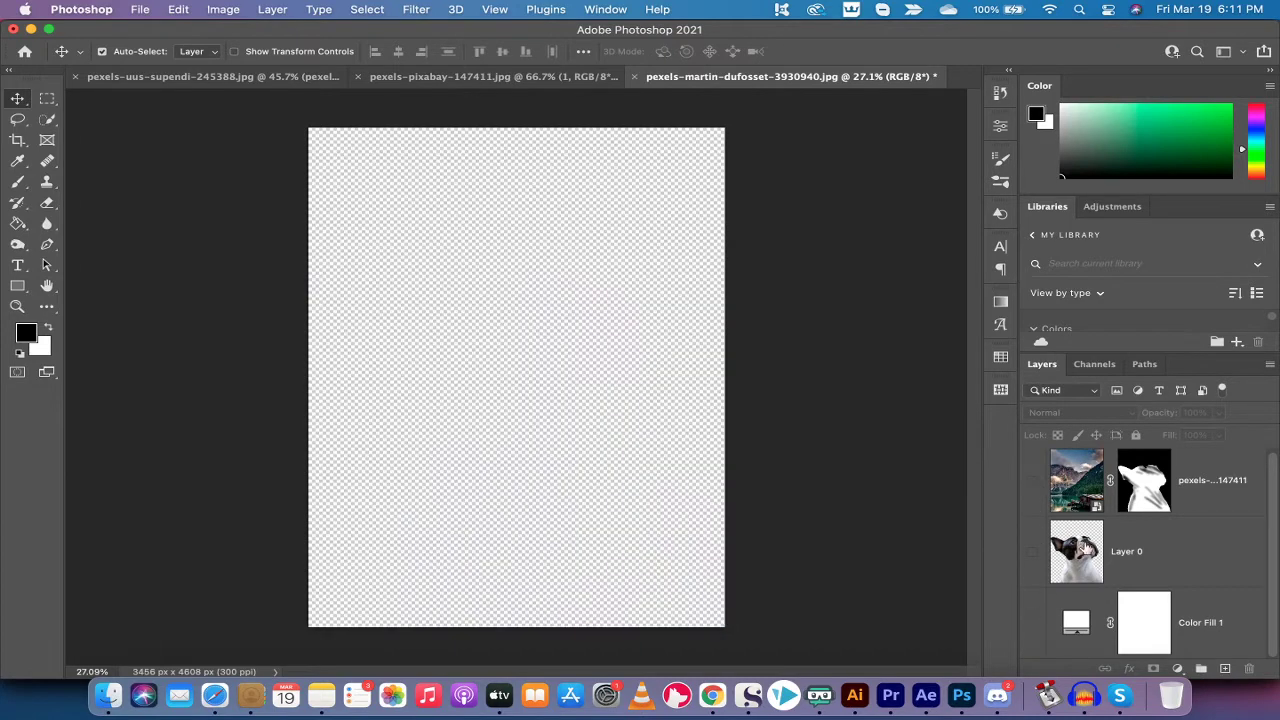
{"action": "left_click", "coordinate": [636, 77]}
{"action": "left_click", "coordinate": [605, 316]}
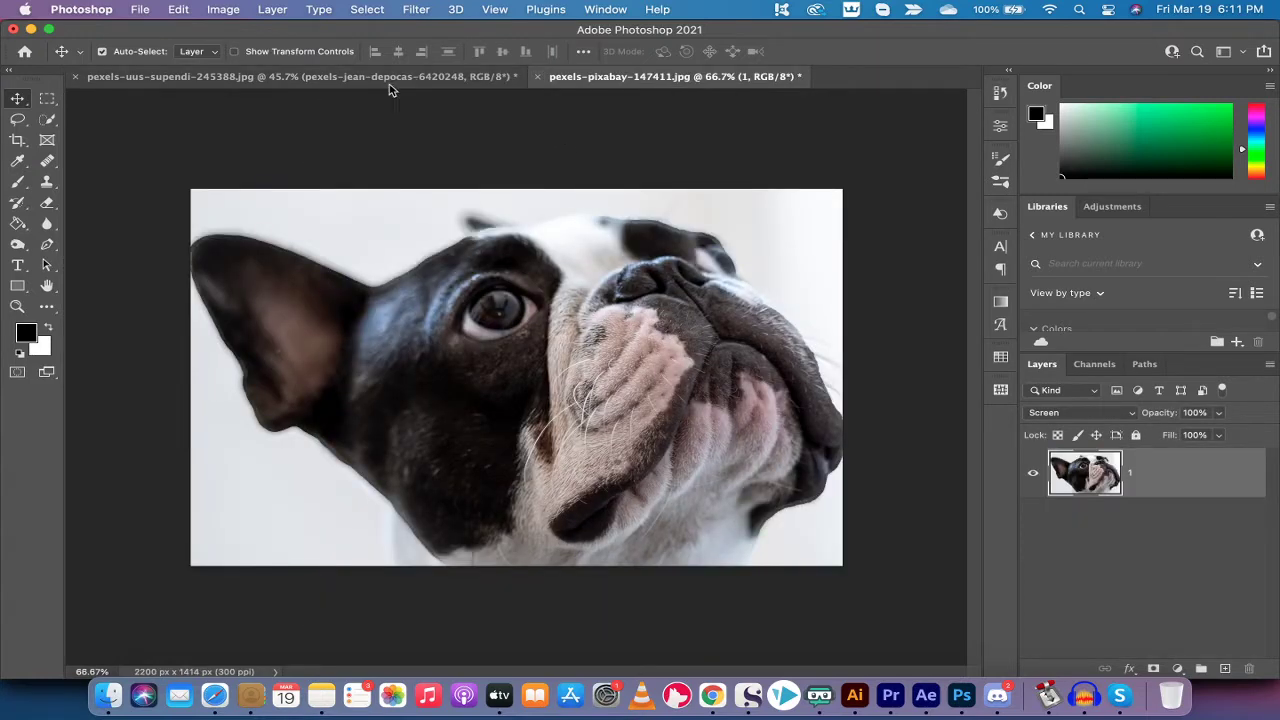
- Open the bulldog photo from the Downloads folder as a new document with default Camera Raw settings and unlock its background layer
{"action": "left_click", "coordinate": [109, 695]}
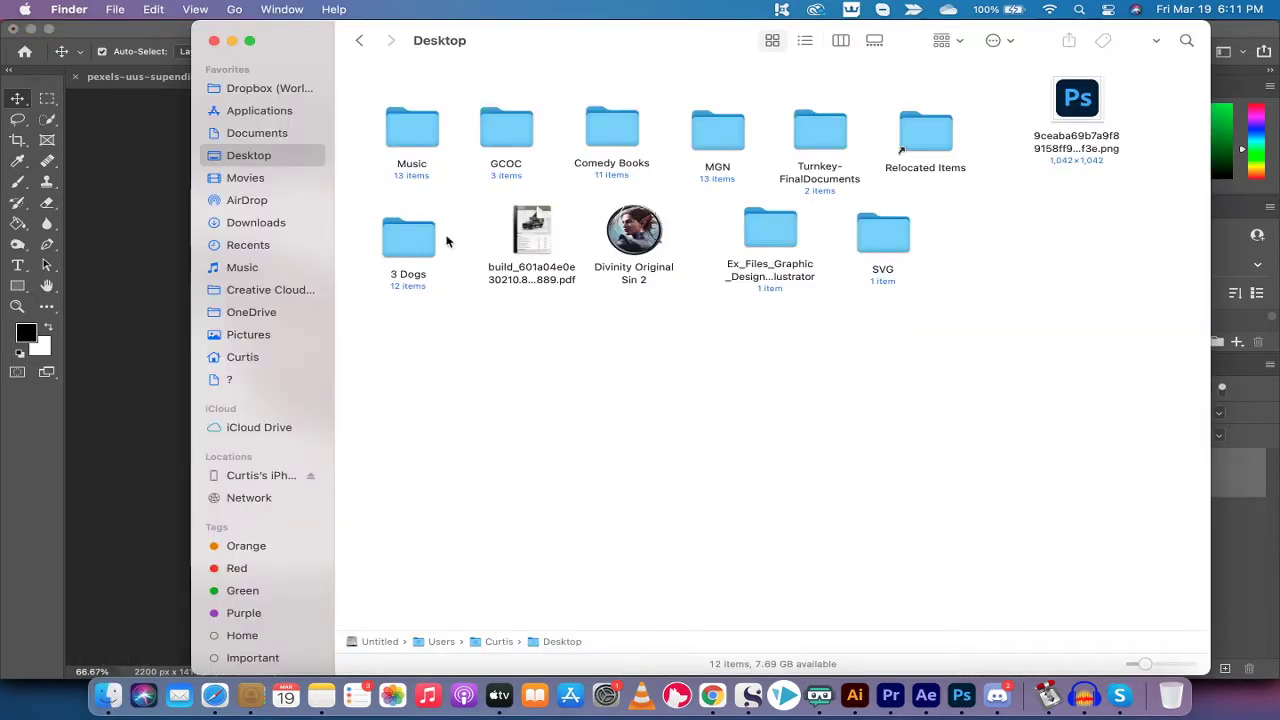
{"action": "left_click", "coordinate": [270, 220]}
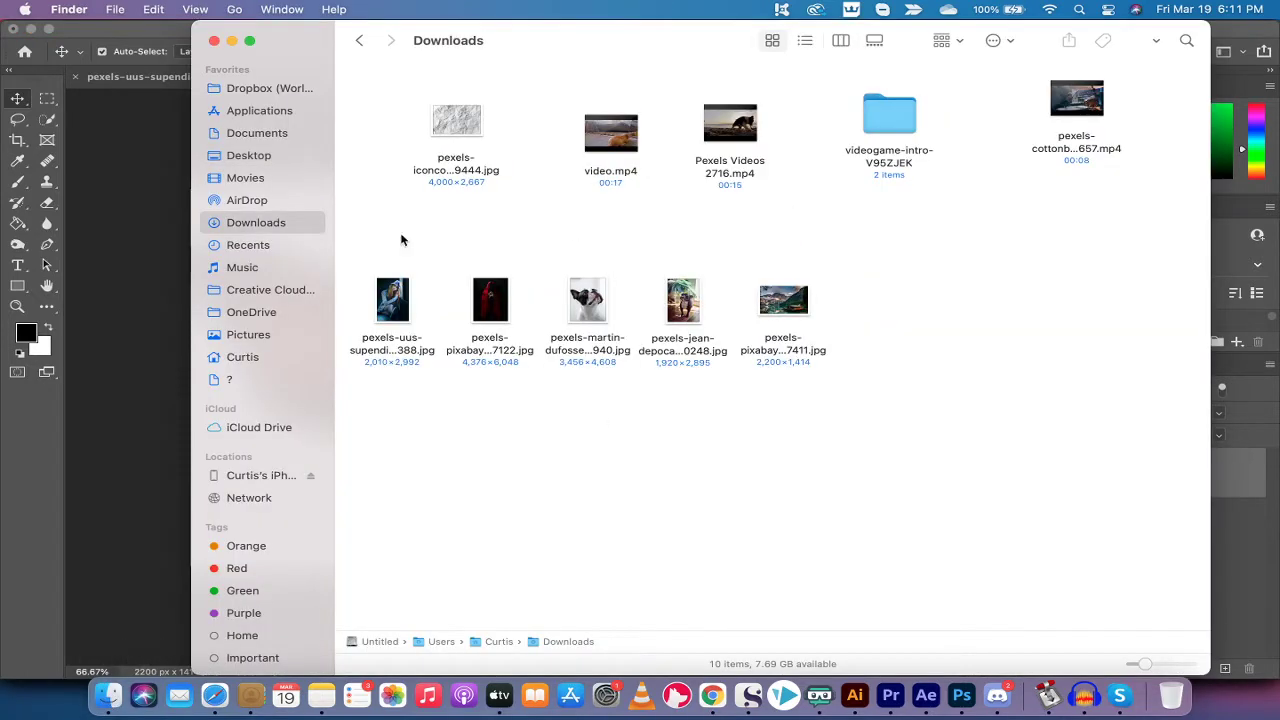
{"action": "left_click", "coordinate": [598, 308]}
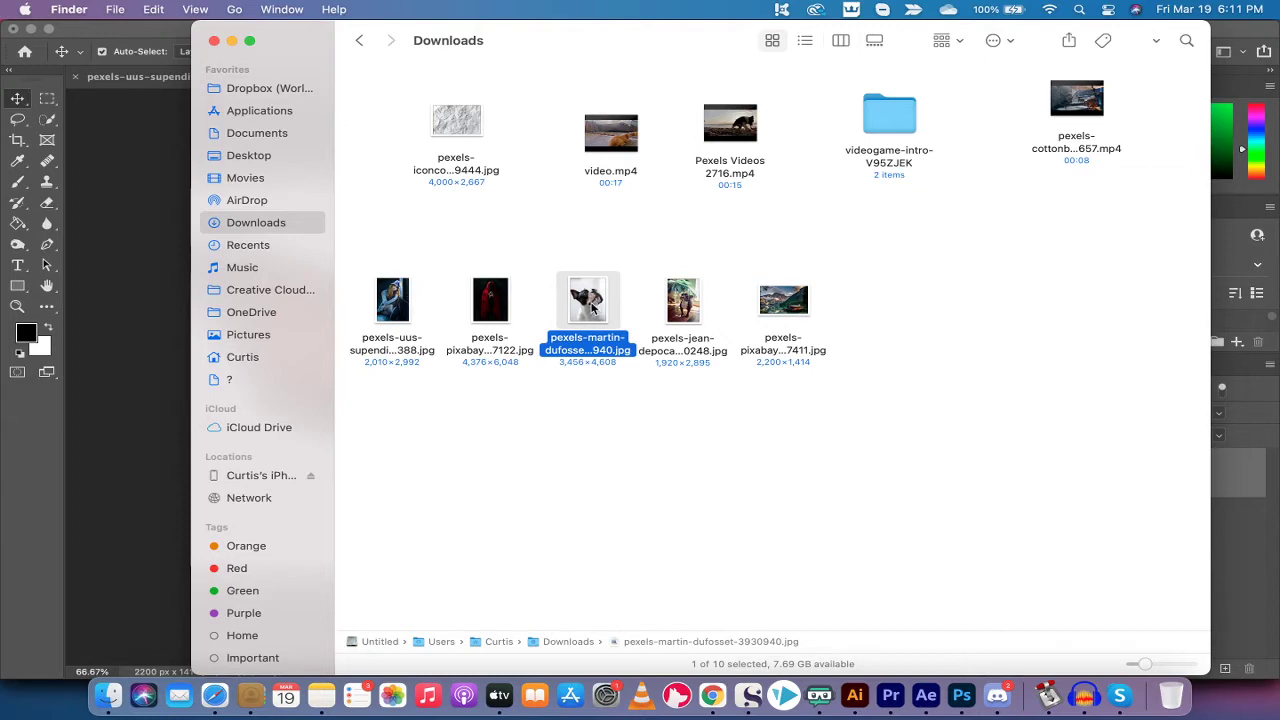
{"action": "left_click_drag", "start_coordinate": [590, 308], "coordinate": [877, 74]}
{"action": "key", "text": "super+Tab"}
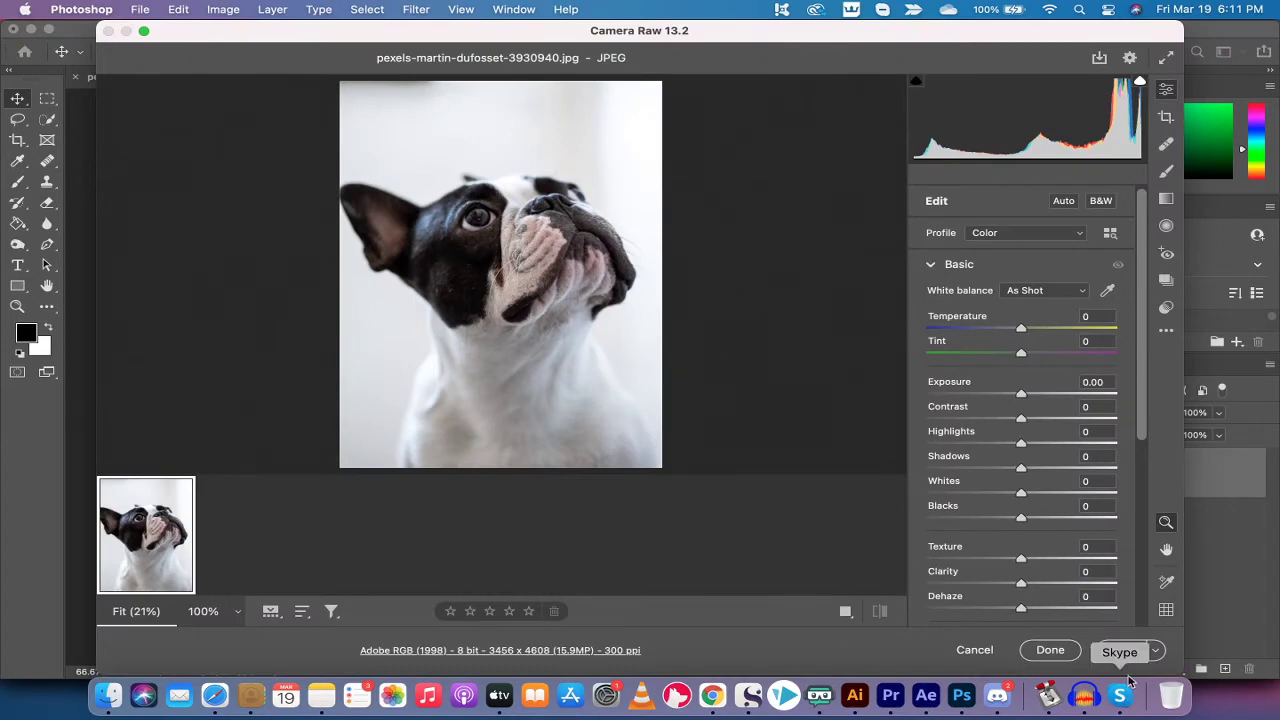
{"action": "left_click", "coordinate": [1122, 650]}
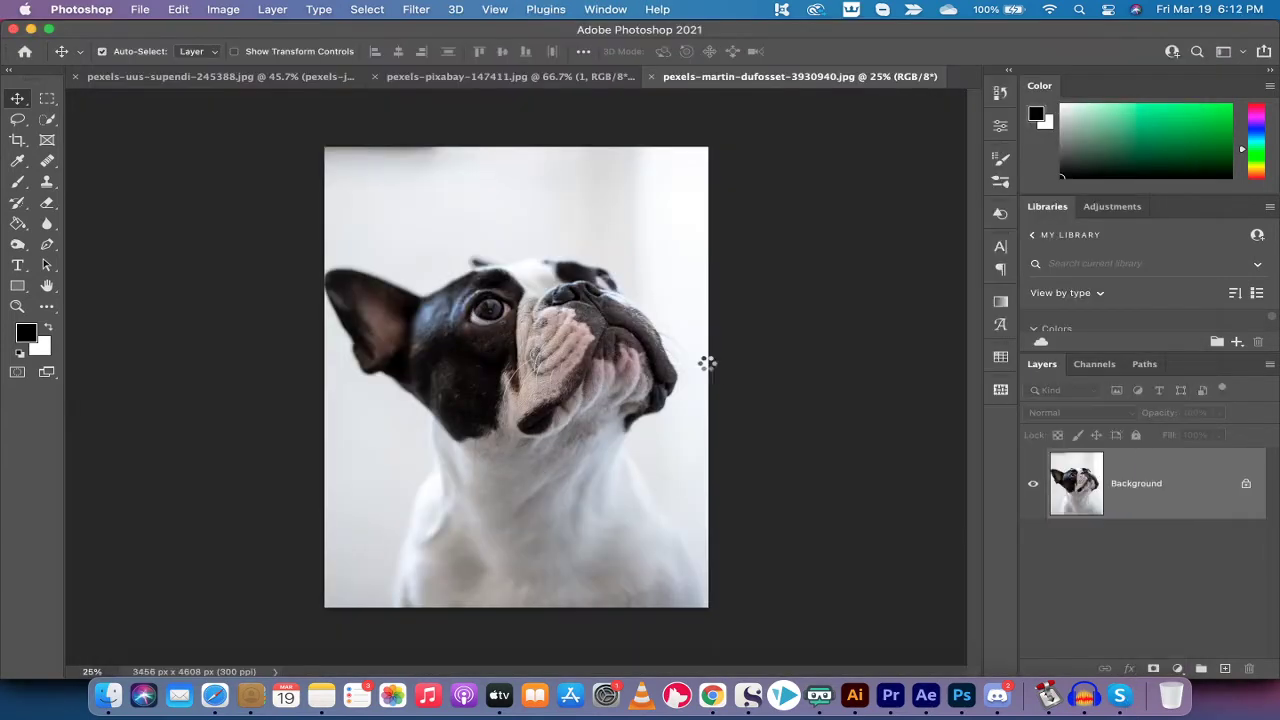
{"action": "left_click", "coordinate": [1246, 484]}
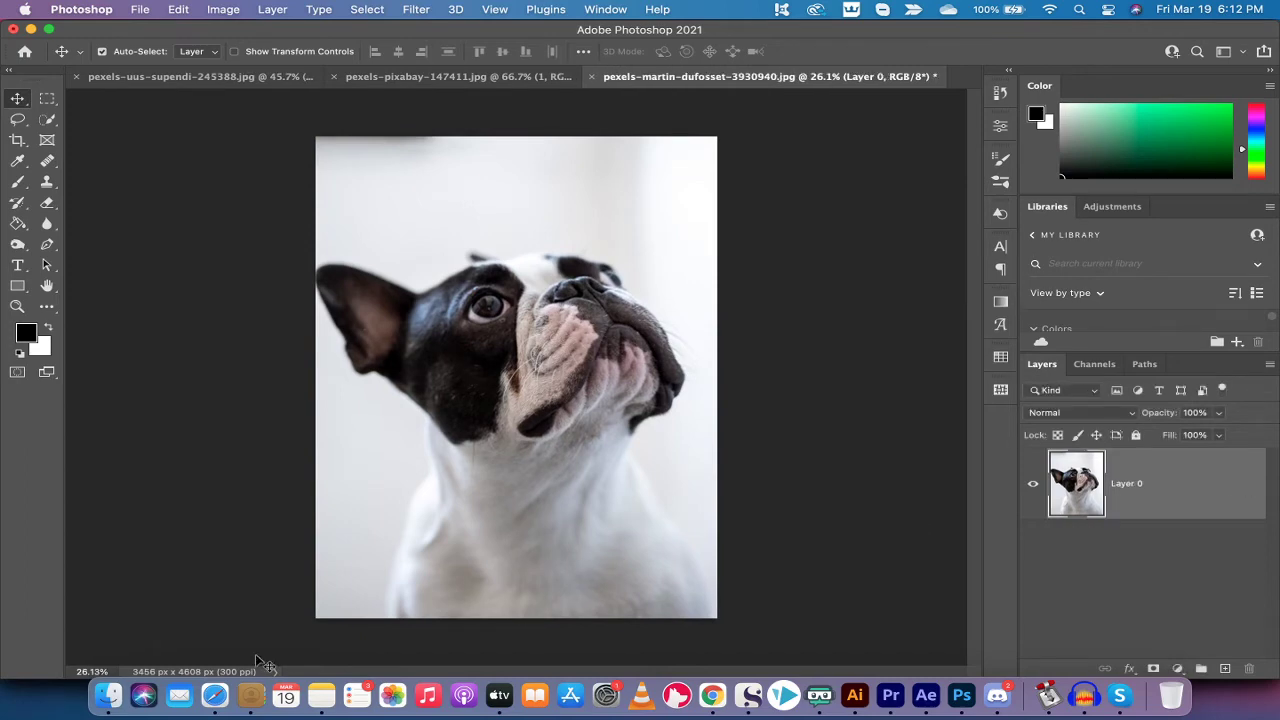
- Place pexels-pixabay-147411.jpg from the Downloads folder into the dog document with default Camera Raw settings
{"action": "left_click", "coordinate": [107, 692]}
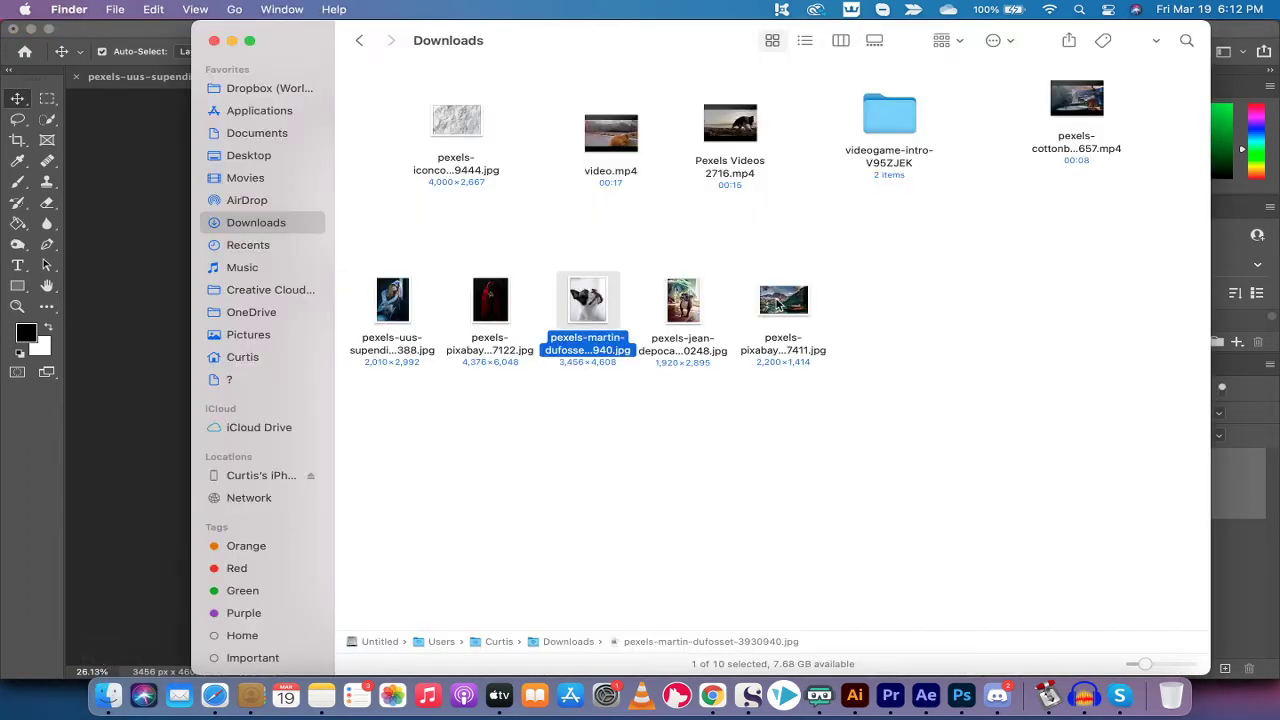
{"action": "left_click", "coordinate": [786, 305]}
{"action": "left_click_drag", "start_coordinate": [786, 300], "coordinate": [539, 311]}
{"action": "key", "text": "super+Tab"}
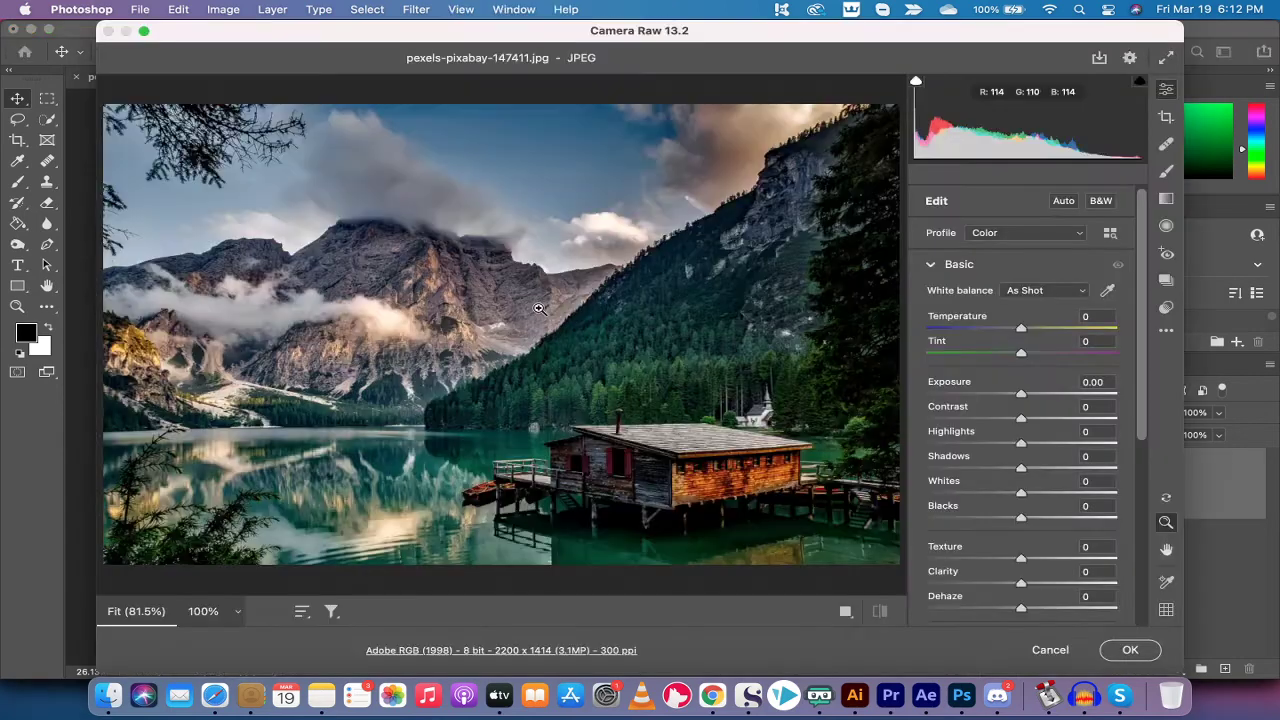
{"action": "left_click", "coordinate": [1124, 651]}
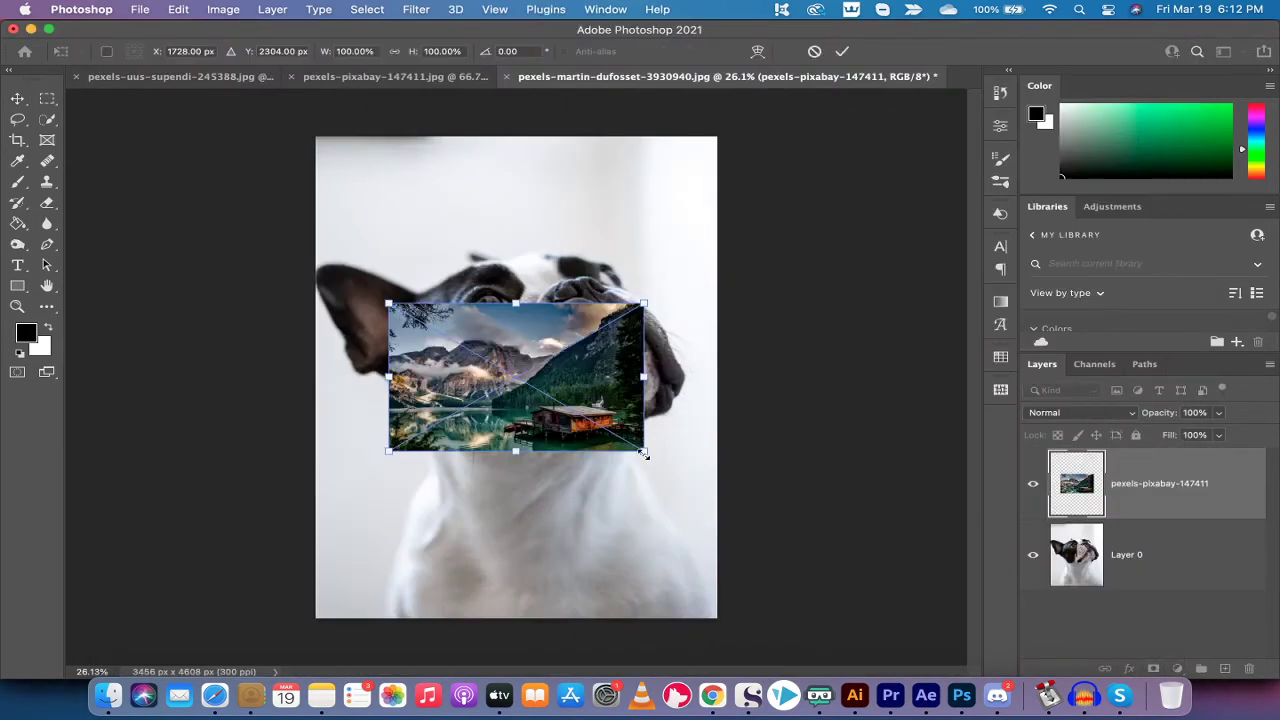
- Scale the placed landscape to about 328% to cover the canvas, align its left edge with the canvas edge, and commit the transform
{"action": "left_click_drag", "start_coordinate": [643, 452], "coordinate": [900, 672]}
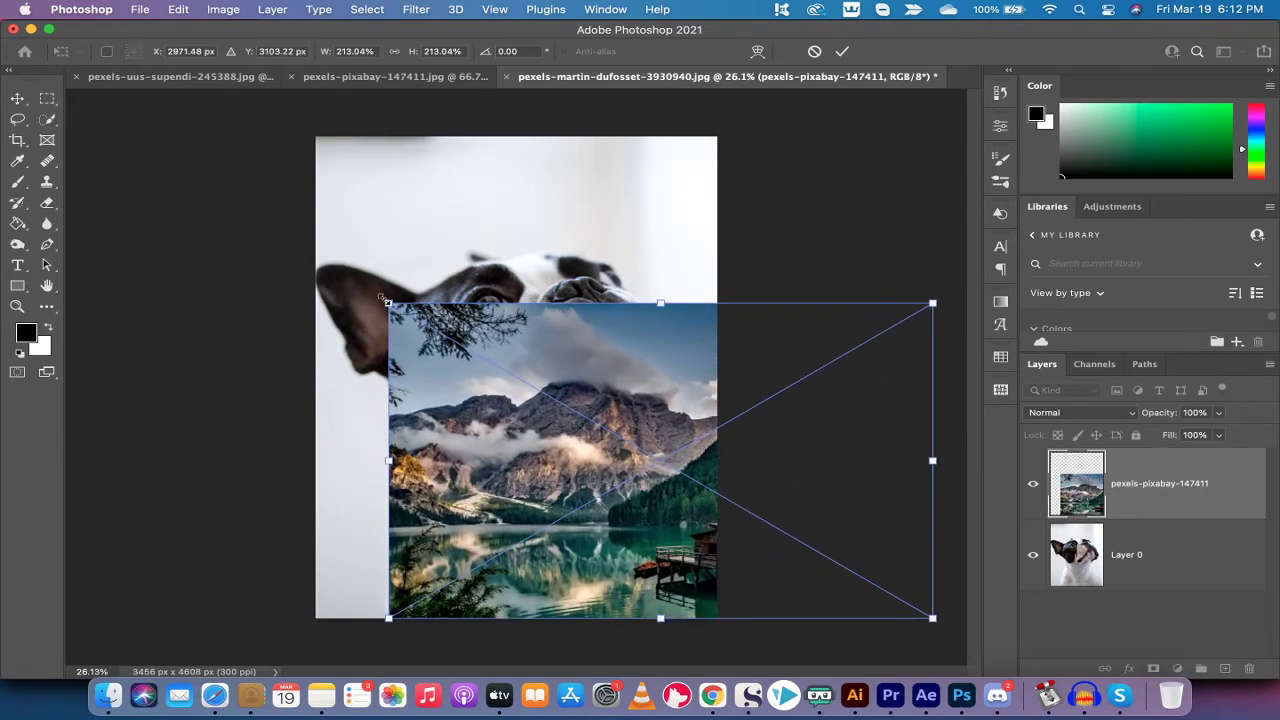
{"action": "left_click_drag", "start_coordinate": [386, 301], "coordinate": [123, 88]}
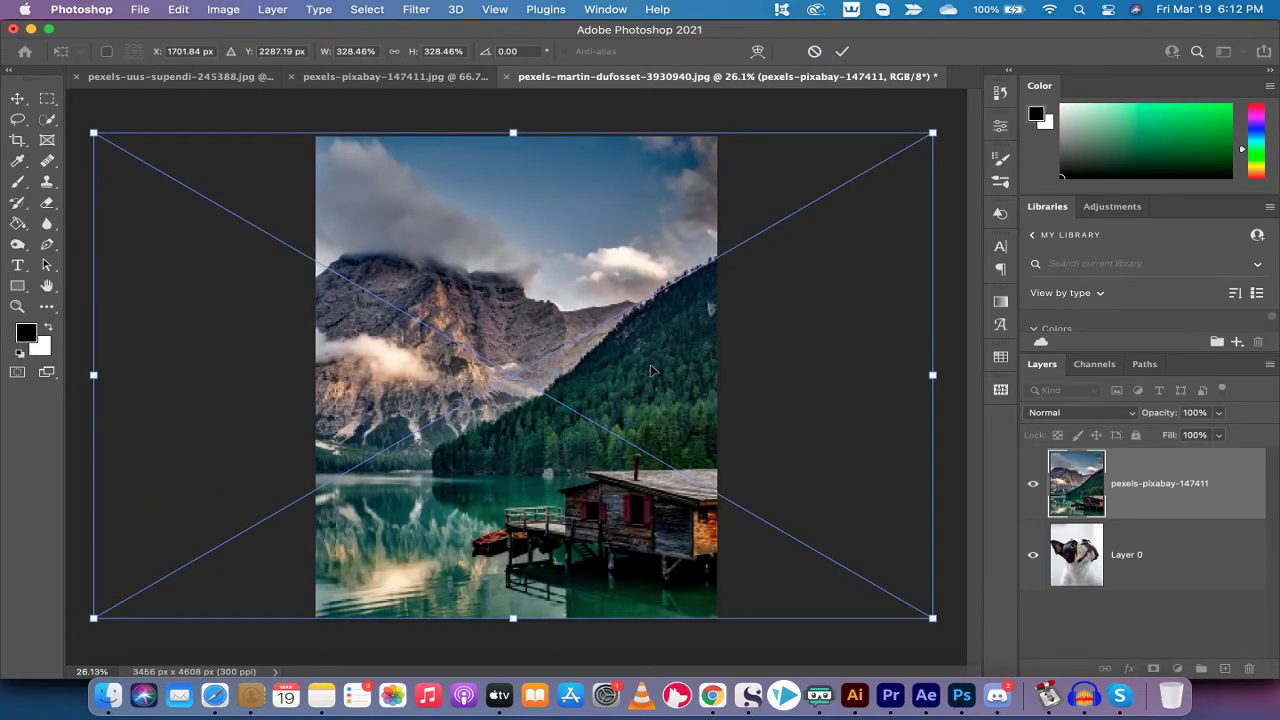
{"action": "left_click_drag", "start_coordinate": [650, 370], "coordinate": [843, 366]}
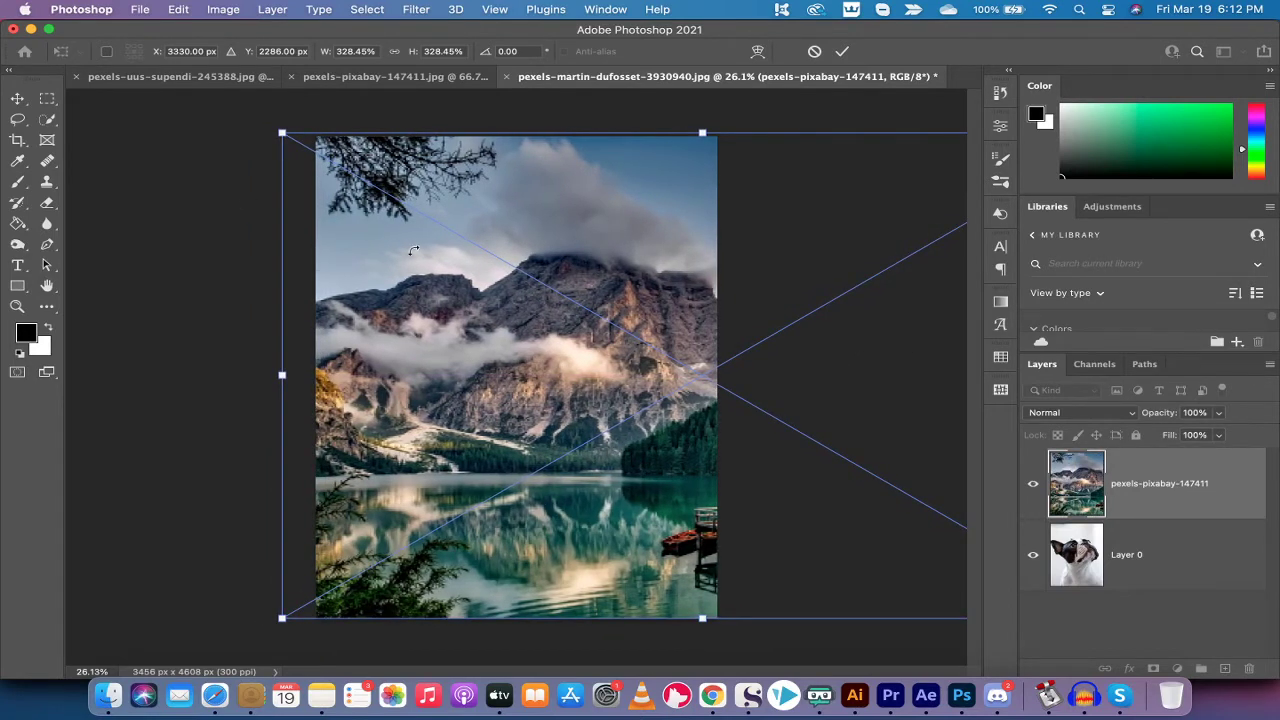
{"action": "left_click_drag", "start_coordinate": [414, 300], "coordinate": [434, 298]}
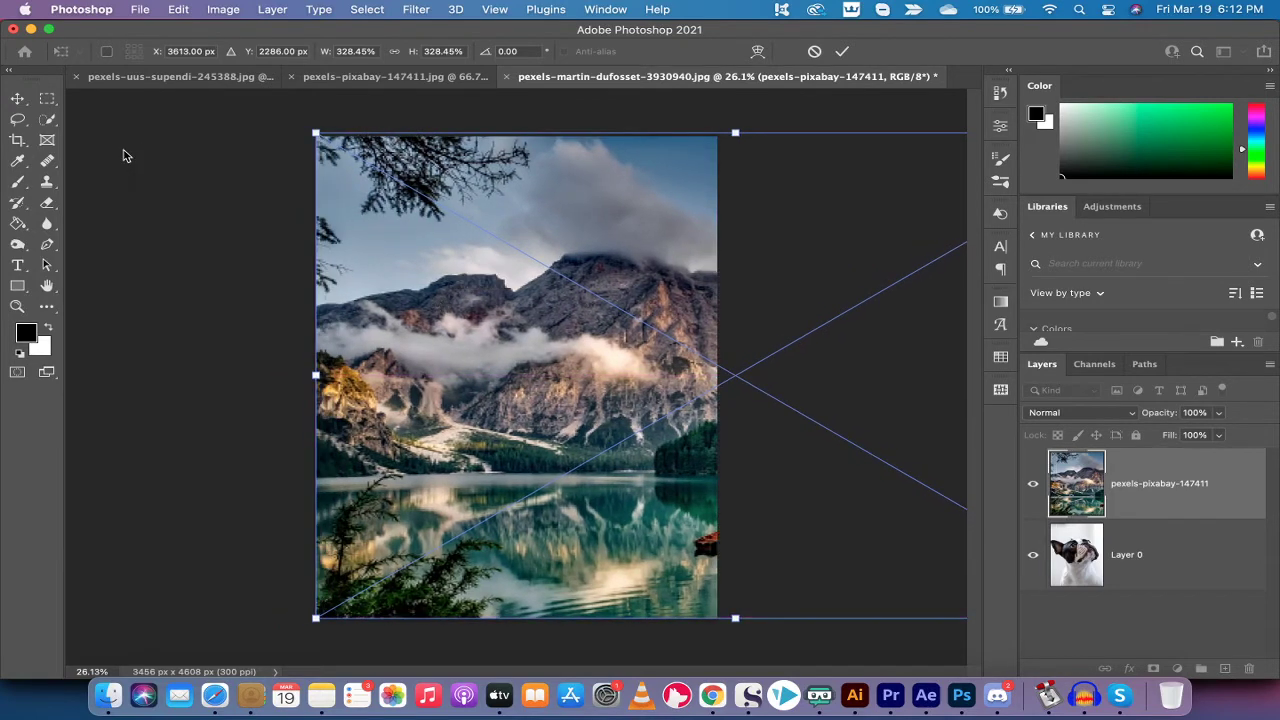
{"action": "left_click", "coordinate": [18, 100]}
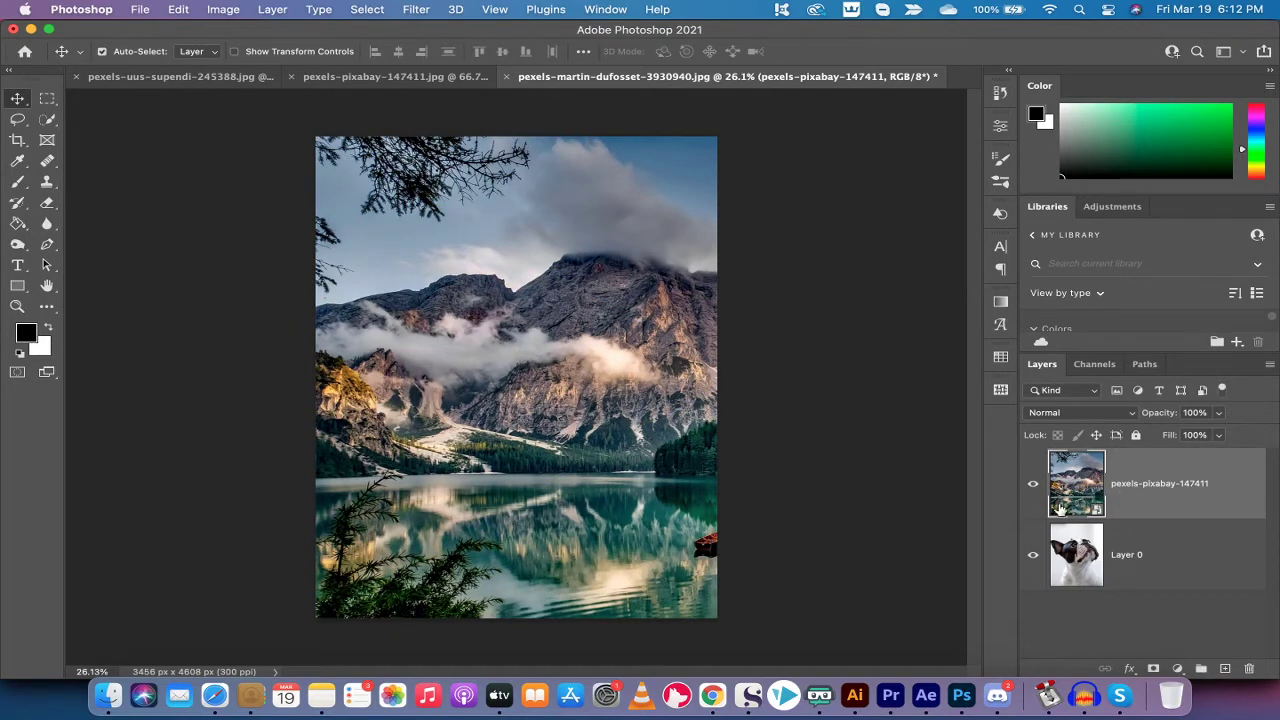
{"action": "left_click", "coordinate": [1034, 484]}
{"action": "left_click", "coordinate": [1036, 490]}
{"action": "left_click", "coordinate": [1177, 668]}
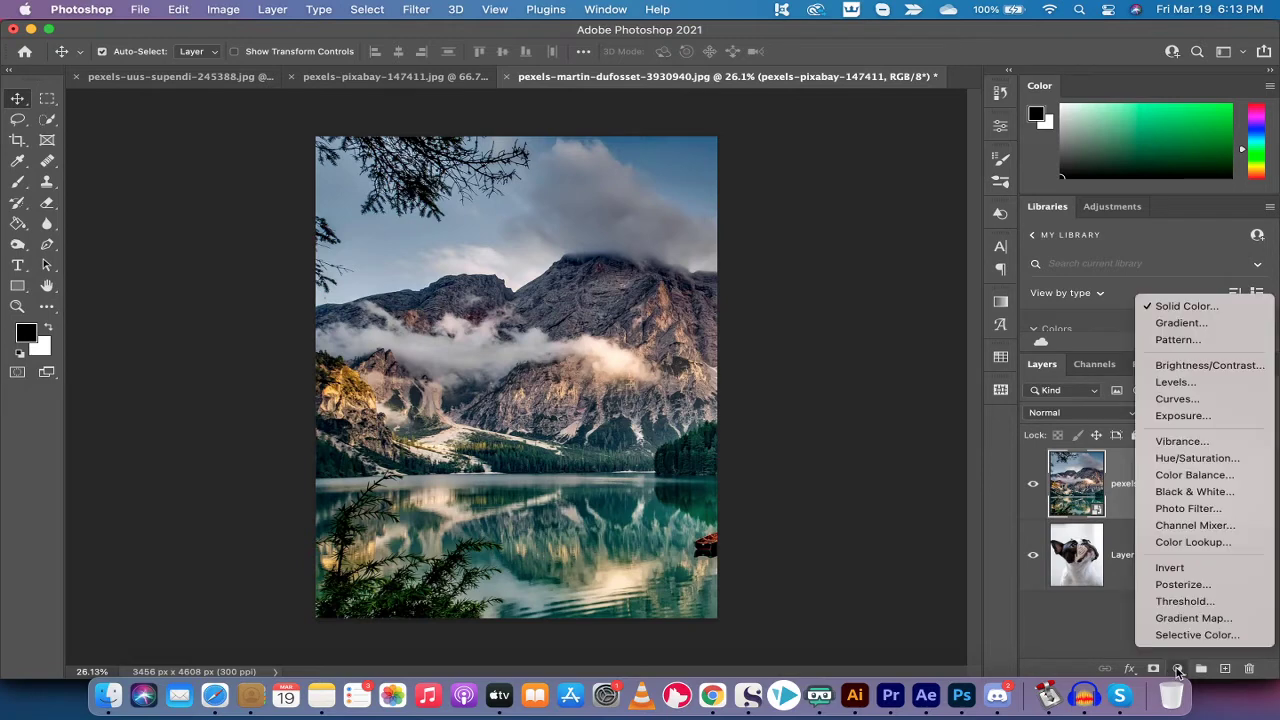
{"action": "left_click", "coordinate": [1179, 669]}
{"action": "left_click", "coordinate": [1179, 669]}
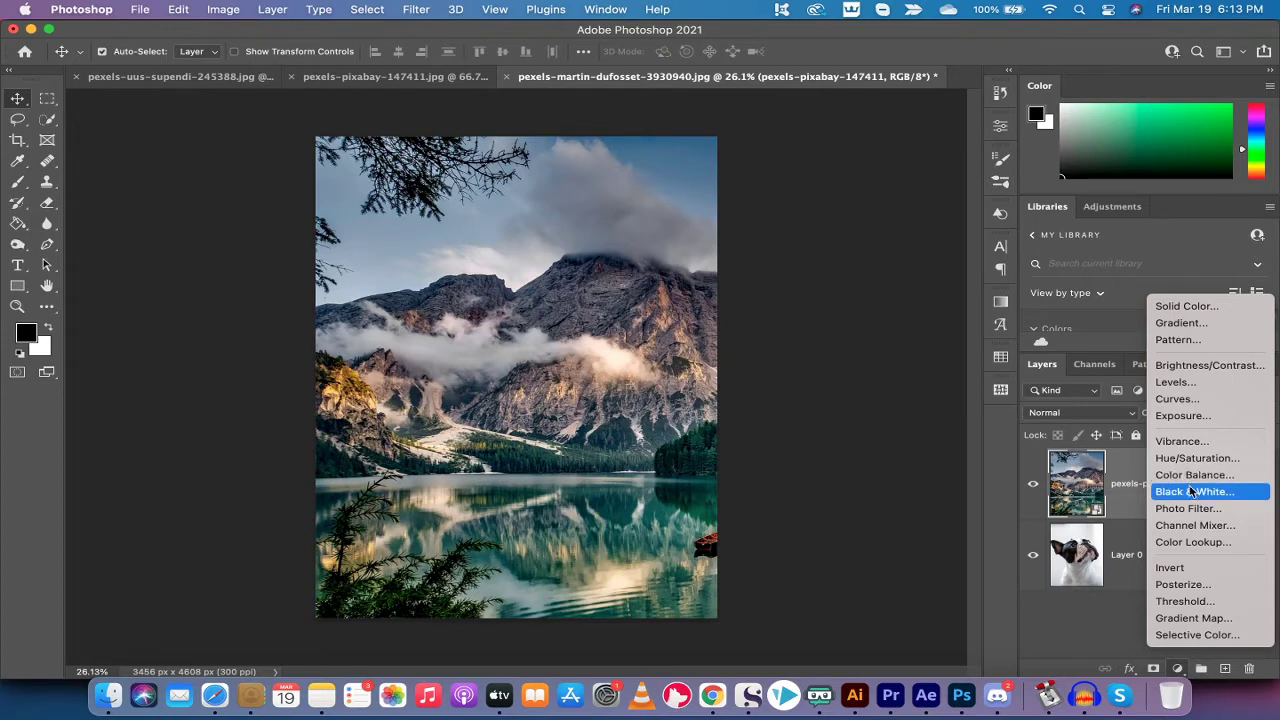
{"action": "left_click", "coordinate": [1177, 670]}
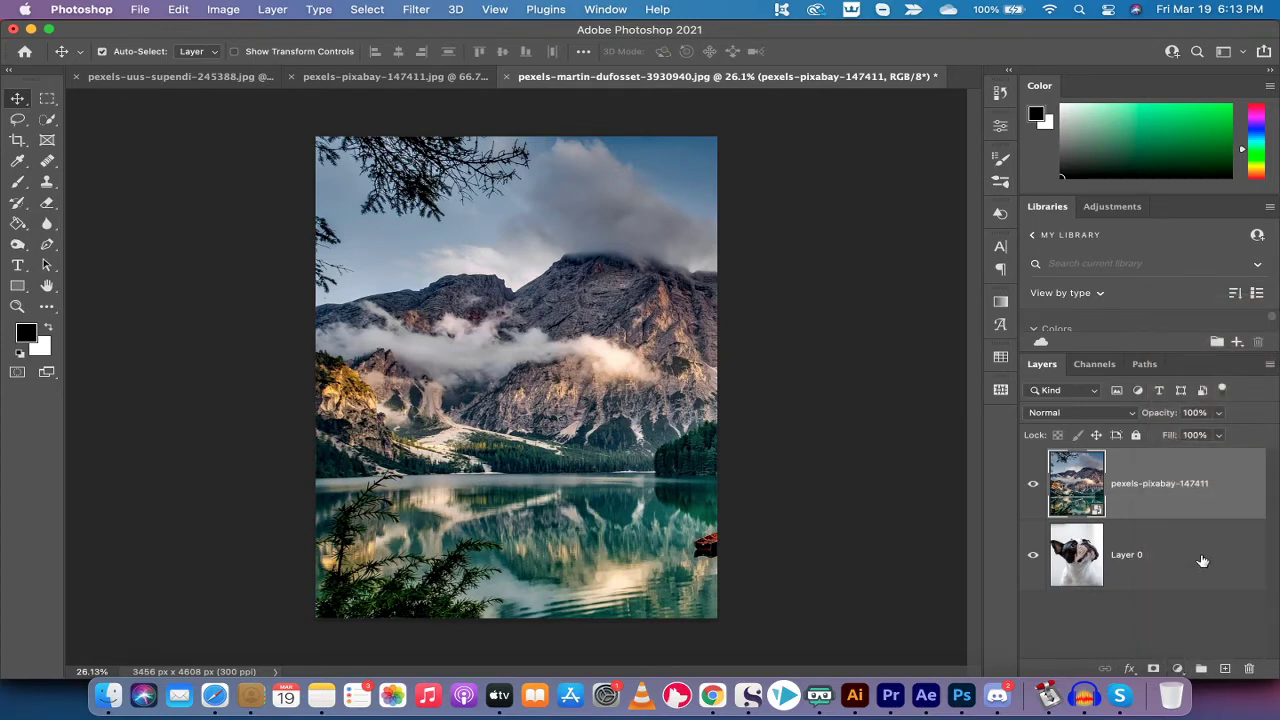
- Set the landscape layer's blend mode to Screen
{"action": "left_click", "coordinate": [1128, 416]}
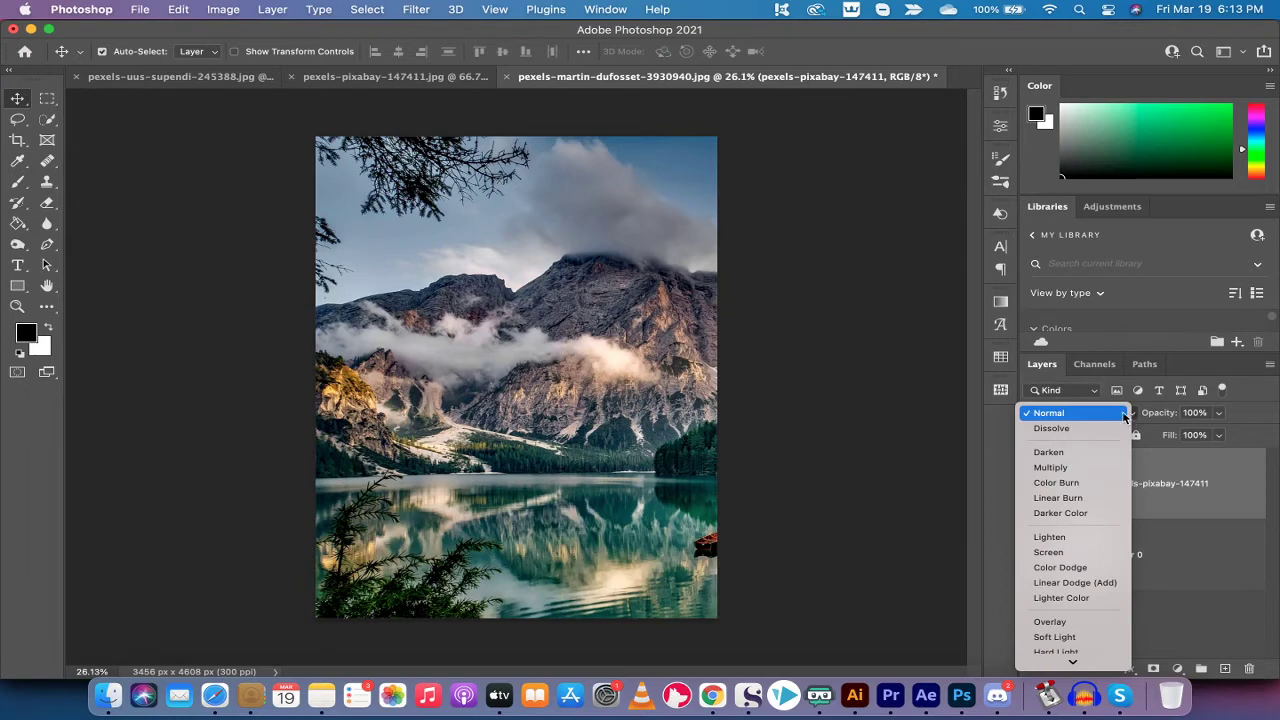
{"action": "left_click", "coordinate": [1068, 553]}
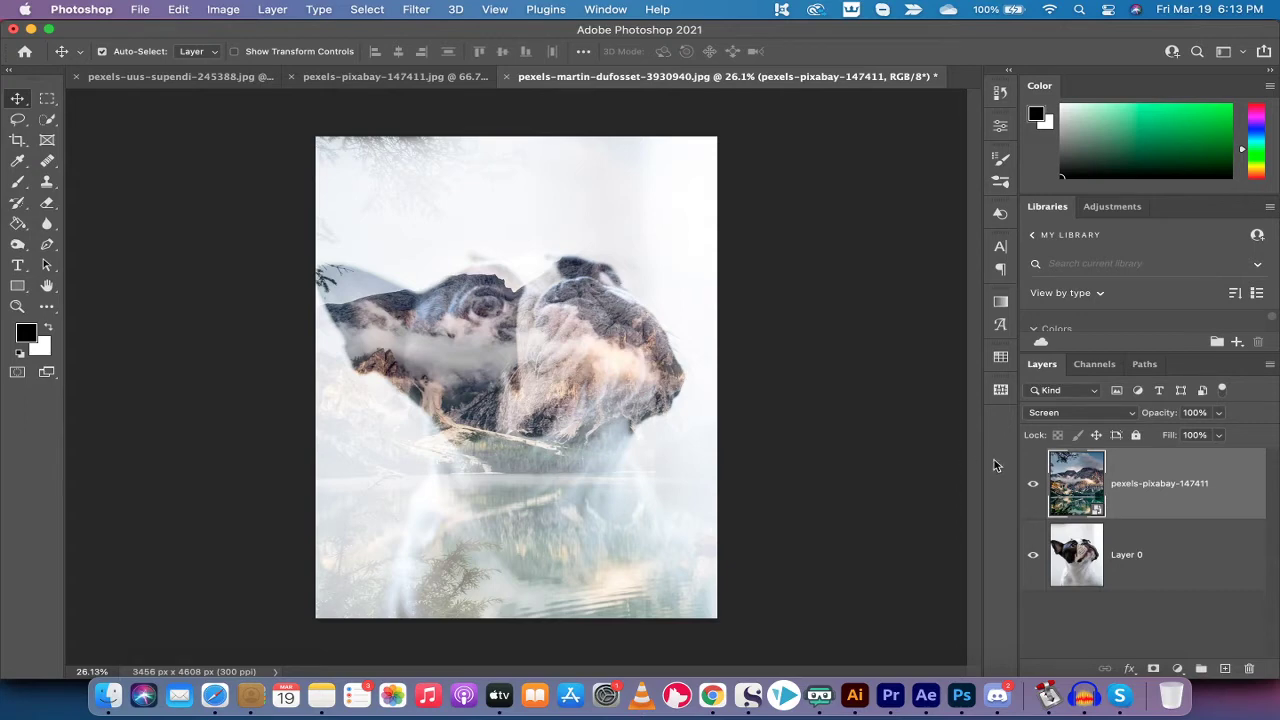
- Select the dog with Select Subject on Layer 0 and add that selection as a layer mask on the landscape layer
{"action": "left_click", "coordinate": [1078, 551]}
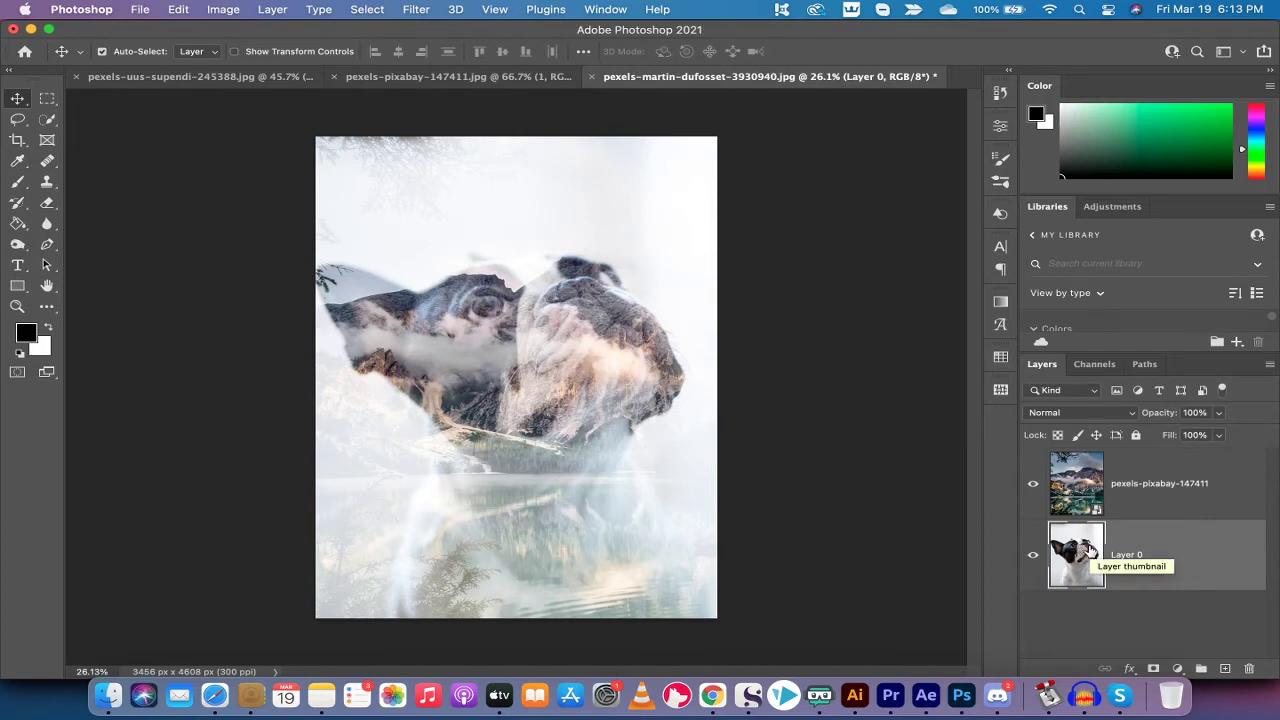
{"action": "left_click", "coordinate": [360, 8]}
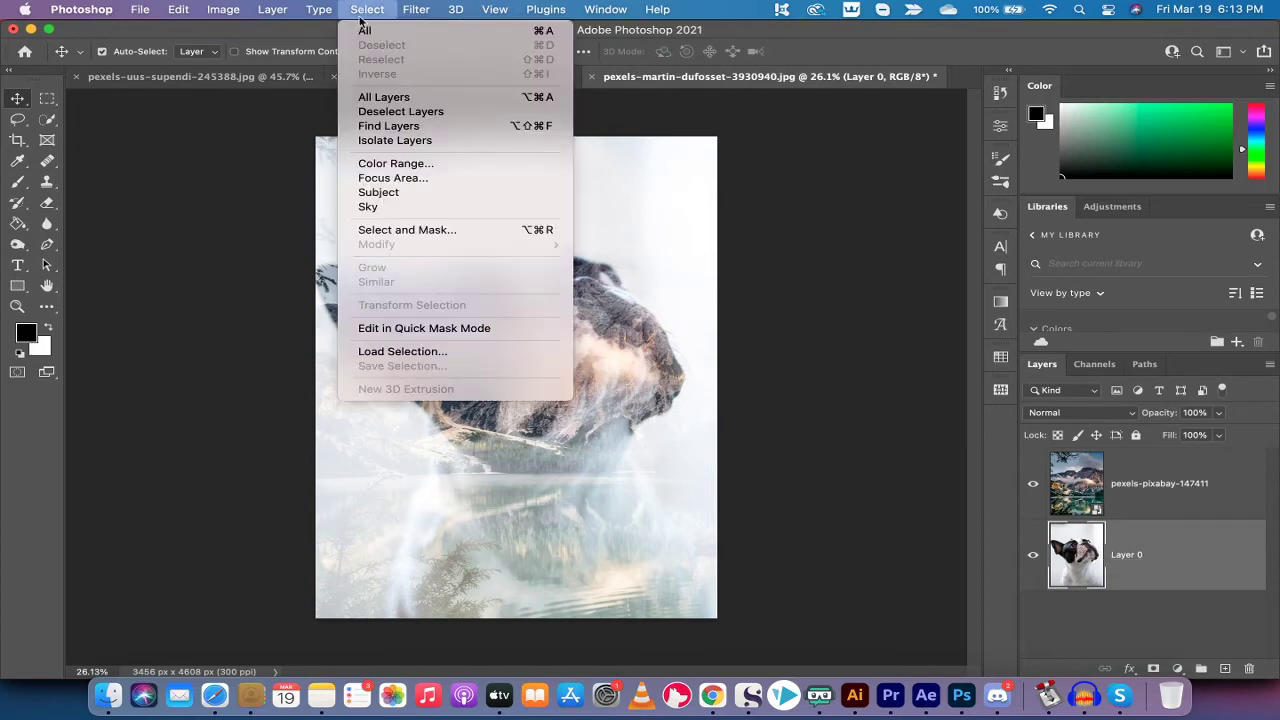
{"action": "left_click", "coordinate": [385, 192]}
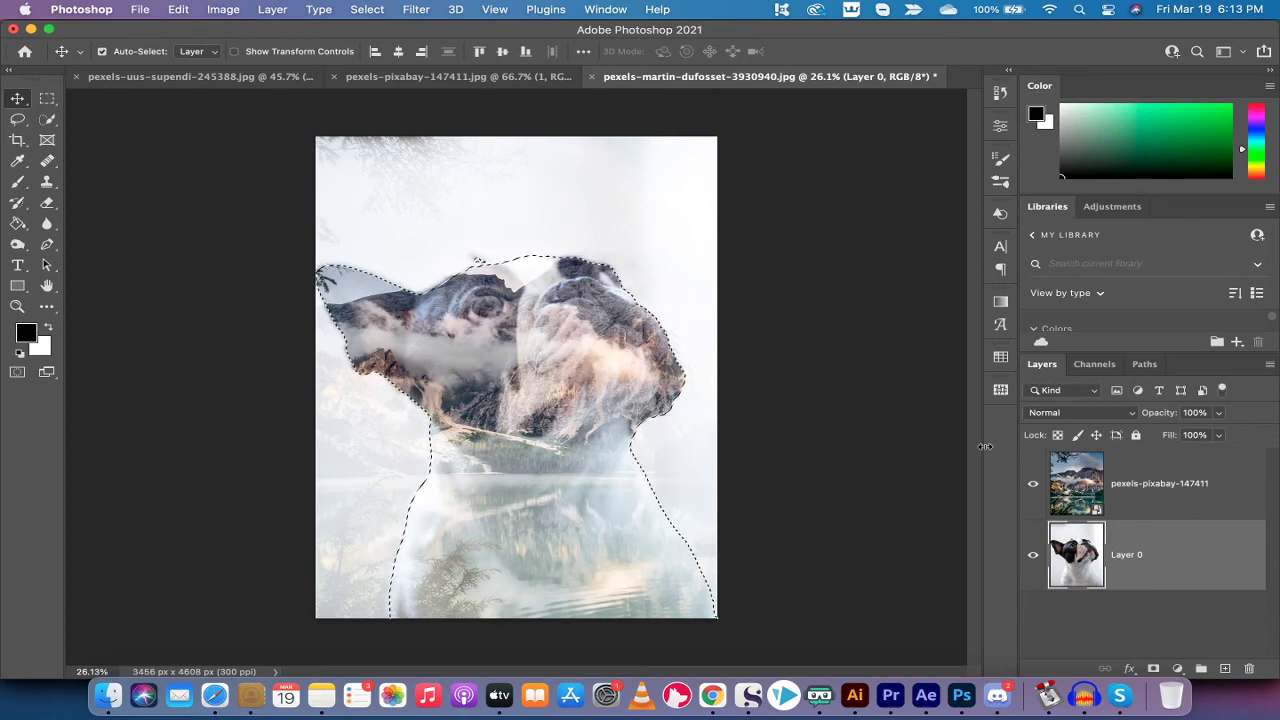
{"action": "left_click", "coordinate": [1143, 489]}
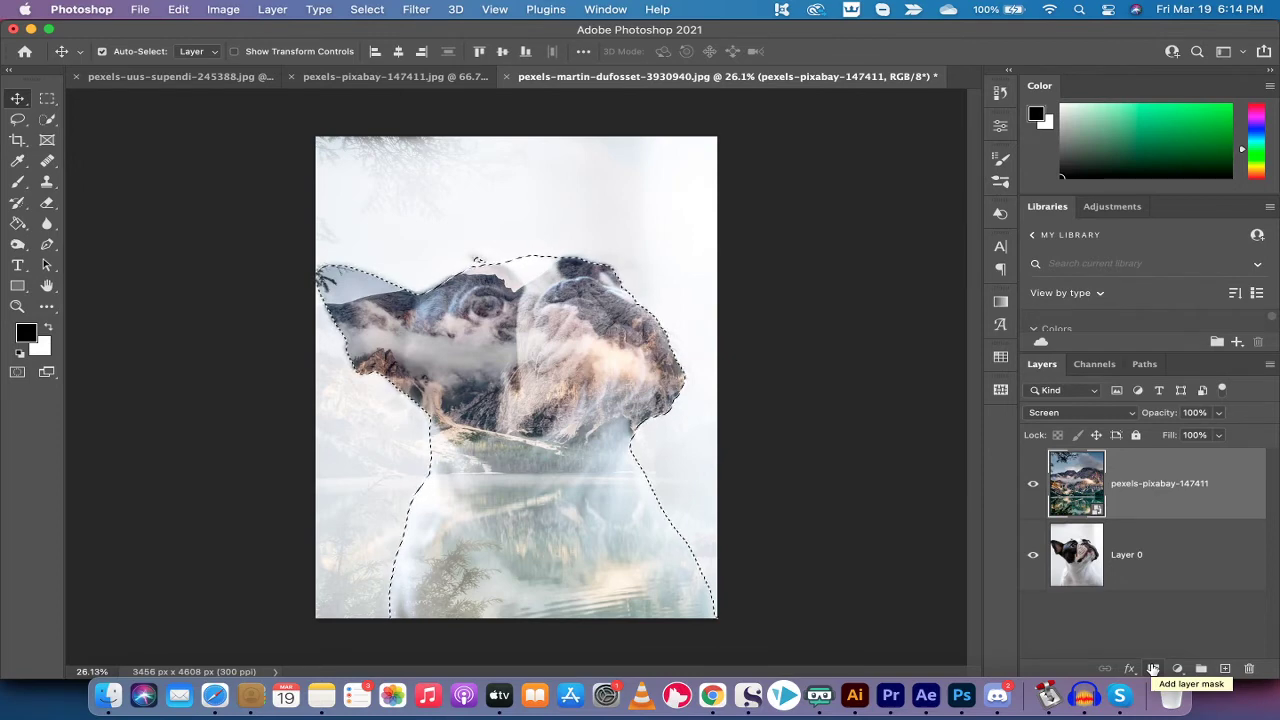
{"action": "left_click", "coordinate": [1153, 668]}
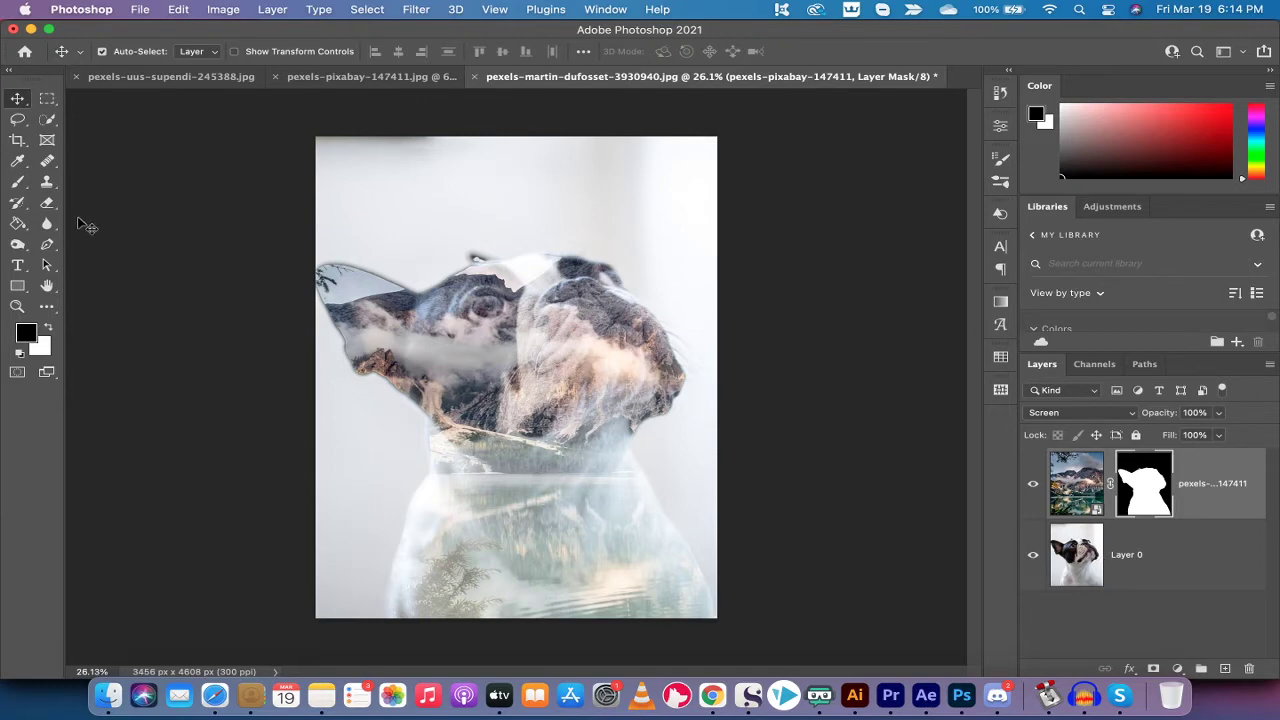
- Paint black on the landscape layer's mask with the Brush tool at 21% flow over the dog's forehead, ear base, cheek and muzzle
{"action": "left_click", "coordinate": [20, 189]}
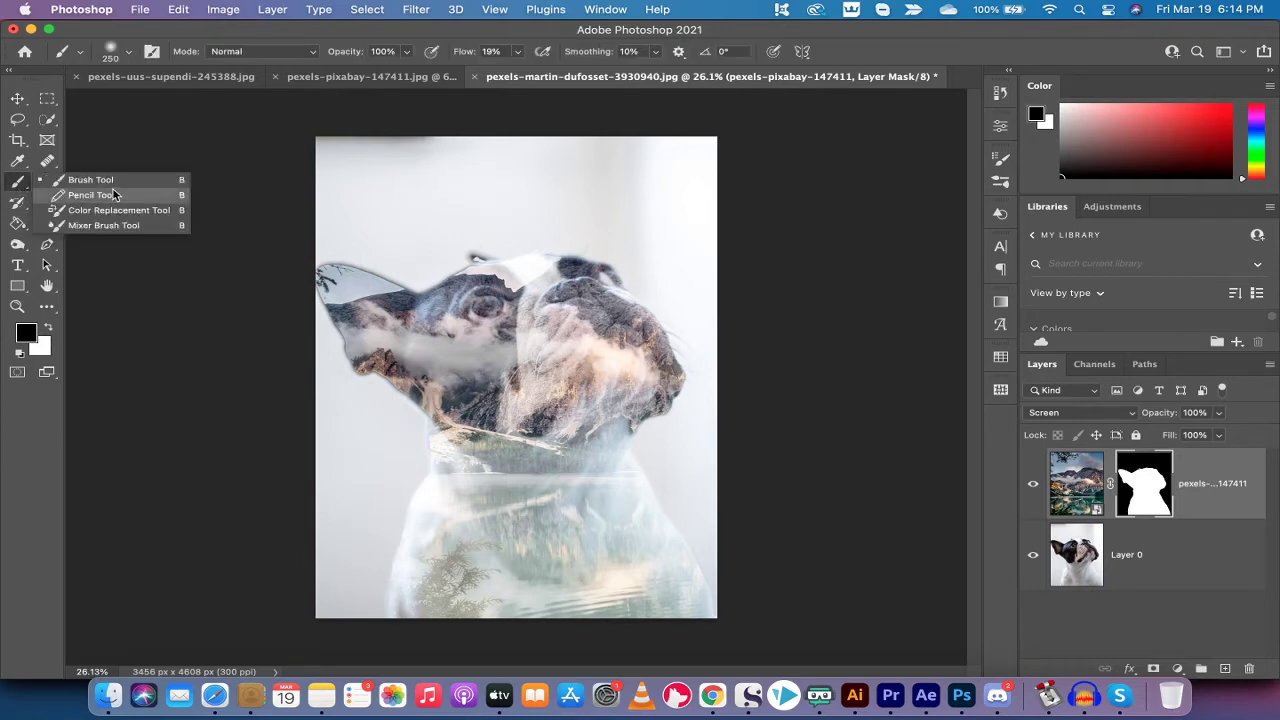
{"action": "left_click", "coordinate": [116, 181]}
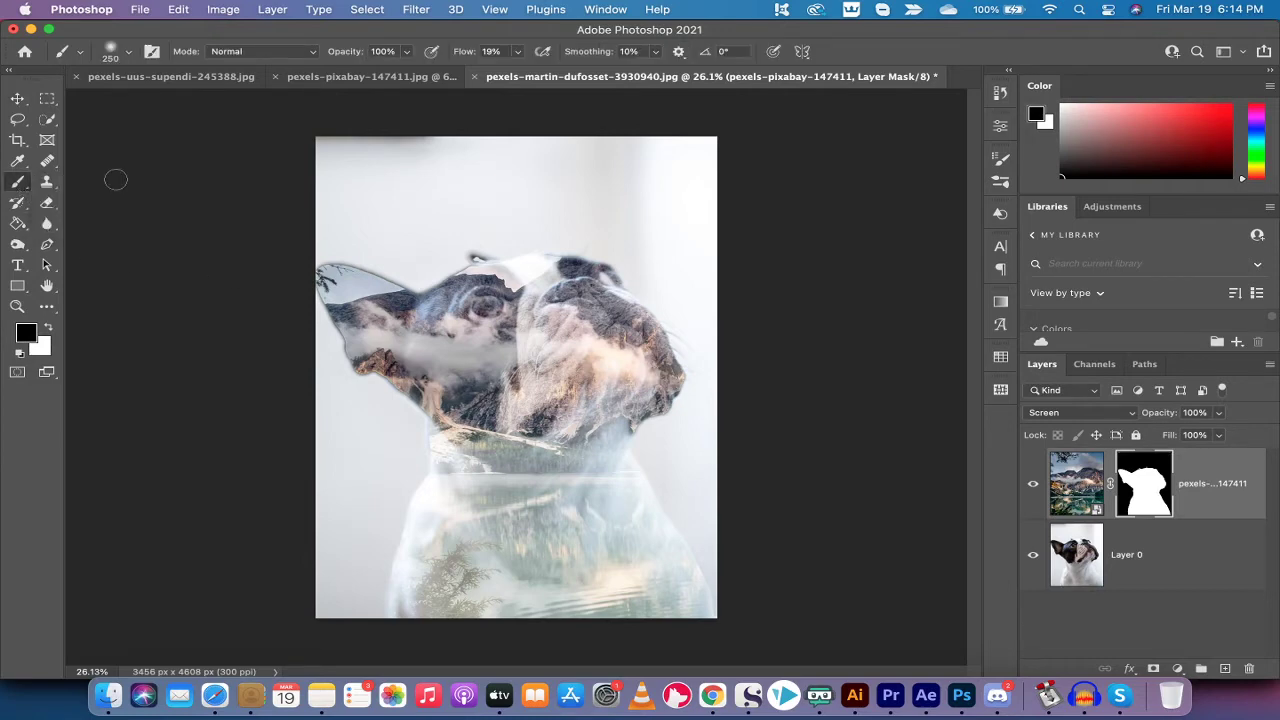
{"action": "left_click", "coordinate": [519, 53]}
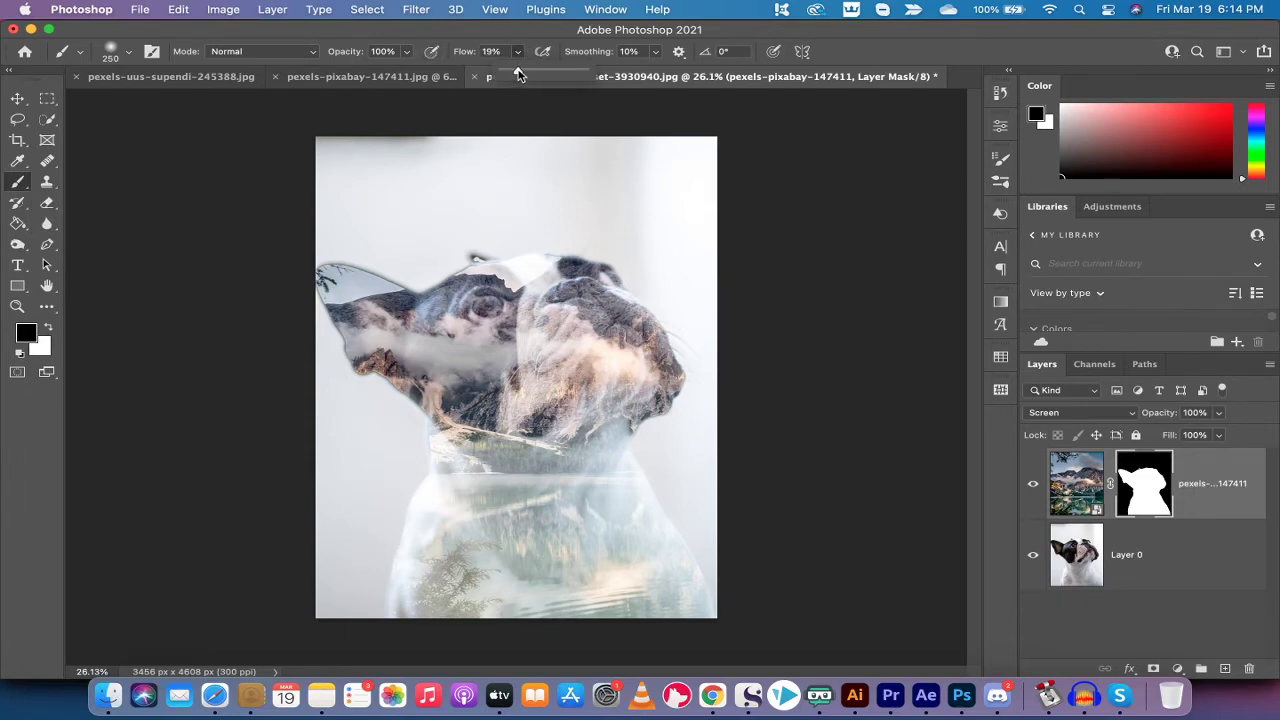
{"action": "left_click", "coordinate": [518, 57]}
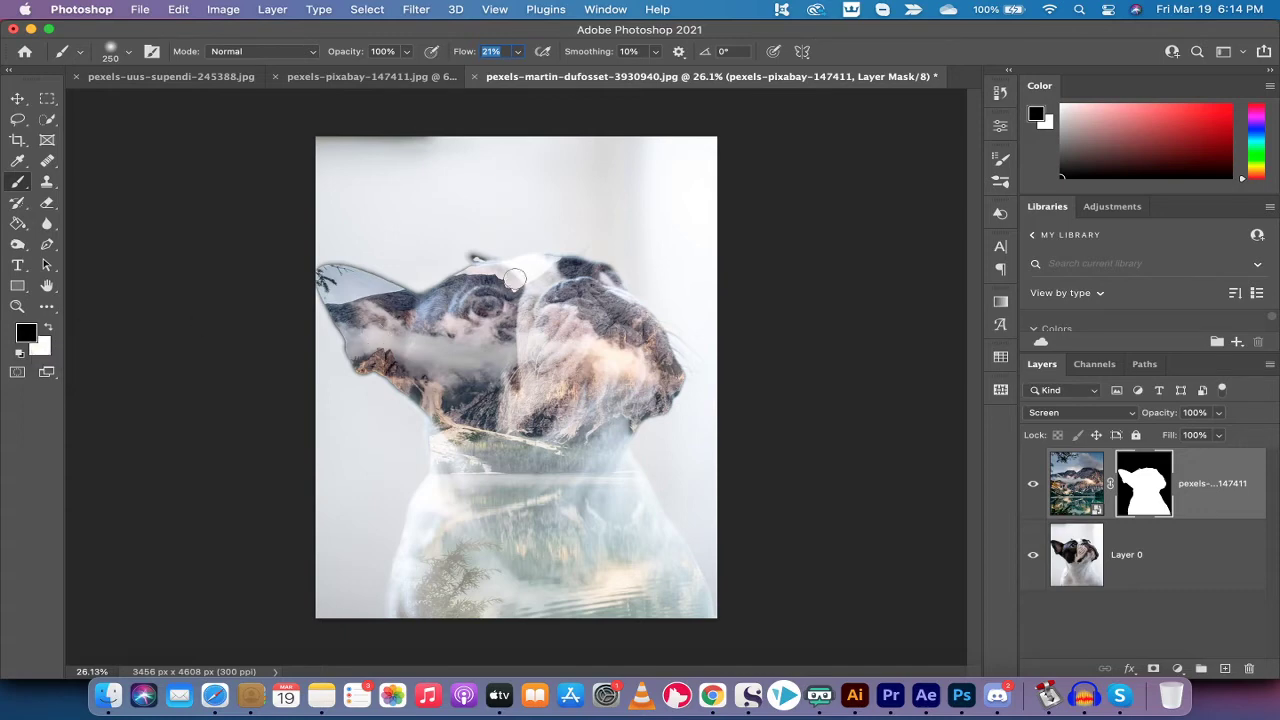
{"action": "mouse_move", "coordinate": [475, 265]}
{"action": "left_mouse_down"}
{"action": "mouse_move", "coordinate": [540, 267]}
{"action": "mouse_move", "coordinate": [504, 271]}
{"action": "mouse_move", "coordinate": [503, 284]}
{"action": "mouse_move", "coordinate": [517, 256]}
{"action": "mouse_move", "coordinate": [519, 271]}
{"action": "mouse_move", "coordinate": [445, 268]}
{"action": "mouse_move", "coordinate": [525, 272]}
{"action": "mouse_move", "coordinate": [468, 278]}
{"action": "mouse_move", "coordinate": [490, 290]}
{"action": "mouse_move", "coordinate": [552, 274]}
{"action": "mouse_move", "coordinate": [521, 260]}
{"action": "mouse_move", "coordinate": [614, 276]}
{"action": "mouse_move", "coordinate": [606, 291]}
{"action": "mouse_move", "coordinate": [658, 322]}
{"action": "left_mouse_up"}
{"action": "mouse_move", "coordinate": [350, 318]}
{"action": "left_mouse_down"}
{"action": "mouse_move", "coordinate": [356, 345]}
{"action": "mouse_move", "coordinate": [342, 335]}
{"action": "mouse_move", "coordinate": [425, 358]}
{"action": "mouse_move", "coordinate": [360, 340]}
{"action": "mouse_move", "coordinate": [370, 325]}
{"action": "mouse_move", "coordinate": [445, 384]}
{"action": "mouse_move", "coordinate": [418, 379]}
{"action": "mouse_move", "coordinate": [451, 445]}
{"action": "mouse_move", "coordinate": [454, 528]}
{"action": "left_mouse_up"}
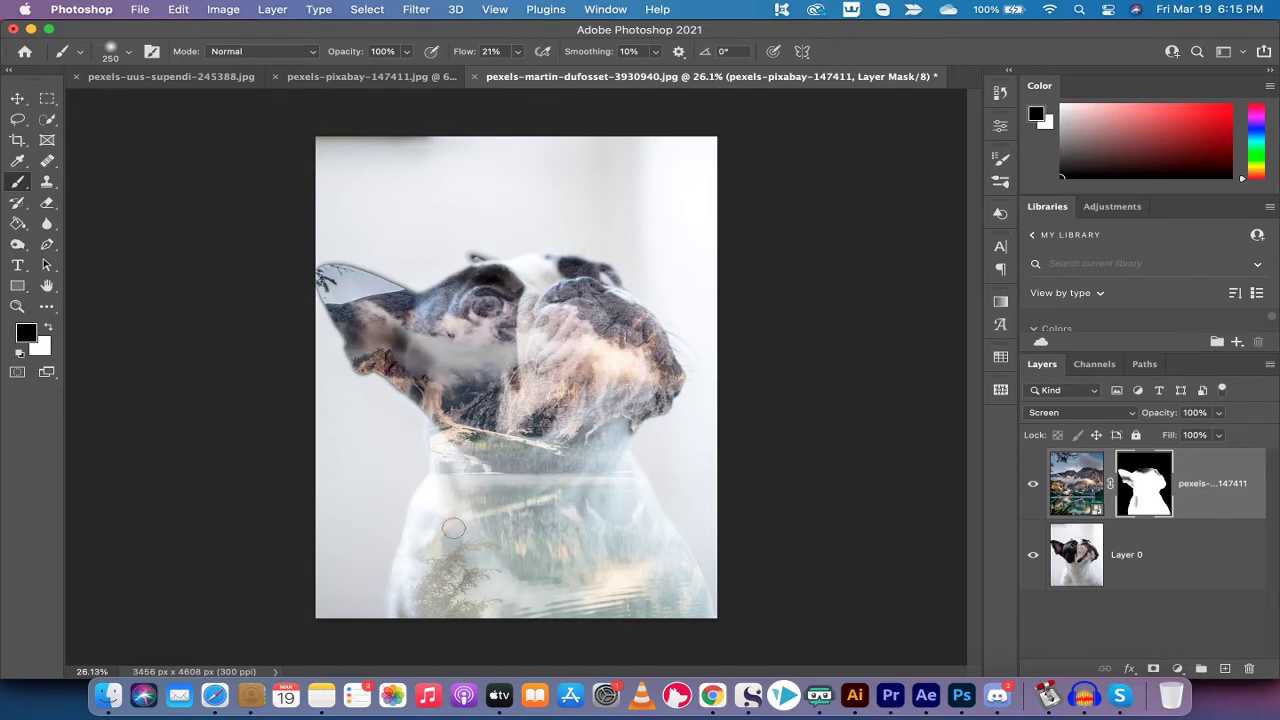
{"action": "mouse_move", "coordinate": [465, 440]}
{"action": "left_mouse_down"}
{"action": "mouse_move", "coordinate": [490, 400]}
{"action": "mouse_move", "coordinate": [555, 425]}
{"action": "mouse_move", "coordinate": [452, 370]}
{"action": "mouse_move", "coordinate": [432, 388]}
{"action": "mouse_move", "coordinate": [430, 421]}
{"action": "mouse_move", "coordinate": [470, 432]}
{"action": "mouse_move", "coordinate": [590, 382]}
{"action": "mouse_move", "coordinate": [620, 398]}
{"action": "mouse_move", "coordinate": [555, 410]}
{"action": "mouse_move", "coordinate": [590, 430]}
{"action": "mouse_move", "coordinate": [565, 425]}
{"action": "mouse_move", "coordinate": [600, 415]}
{"action": "mouse_move", "coordinate": [638, 365]}
{"action": "mouse_move", "coordinate": [612, 362]}
{"action": "mouse_move", "coordinate": [640, 360]}
{"action": "mouse_move", "coordinate": [645, 306]}
{"action": "left_mouse_up"}
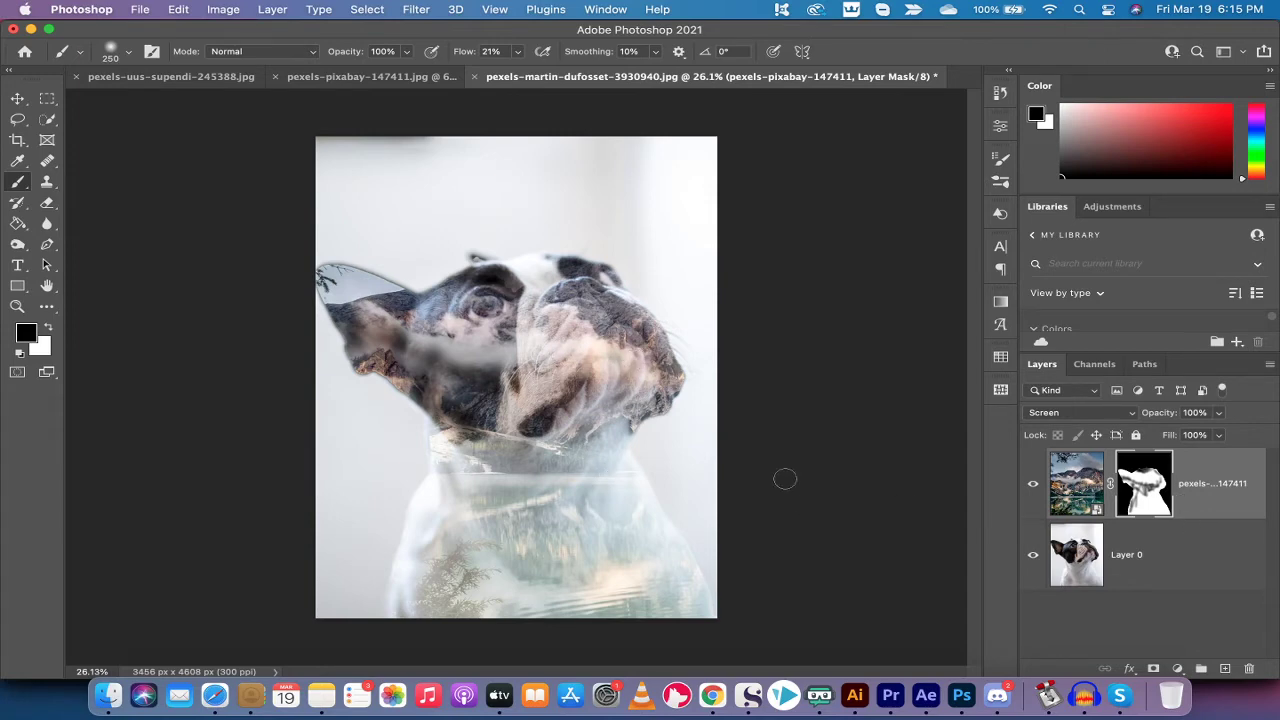
{"action": "key", "text": "super+2"}
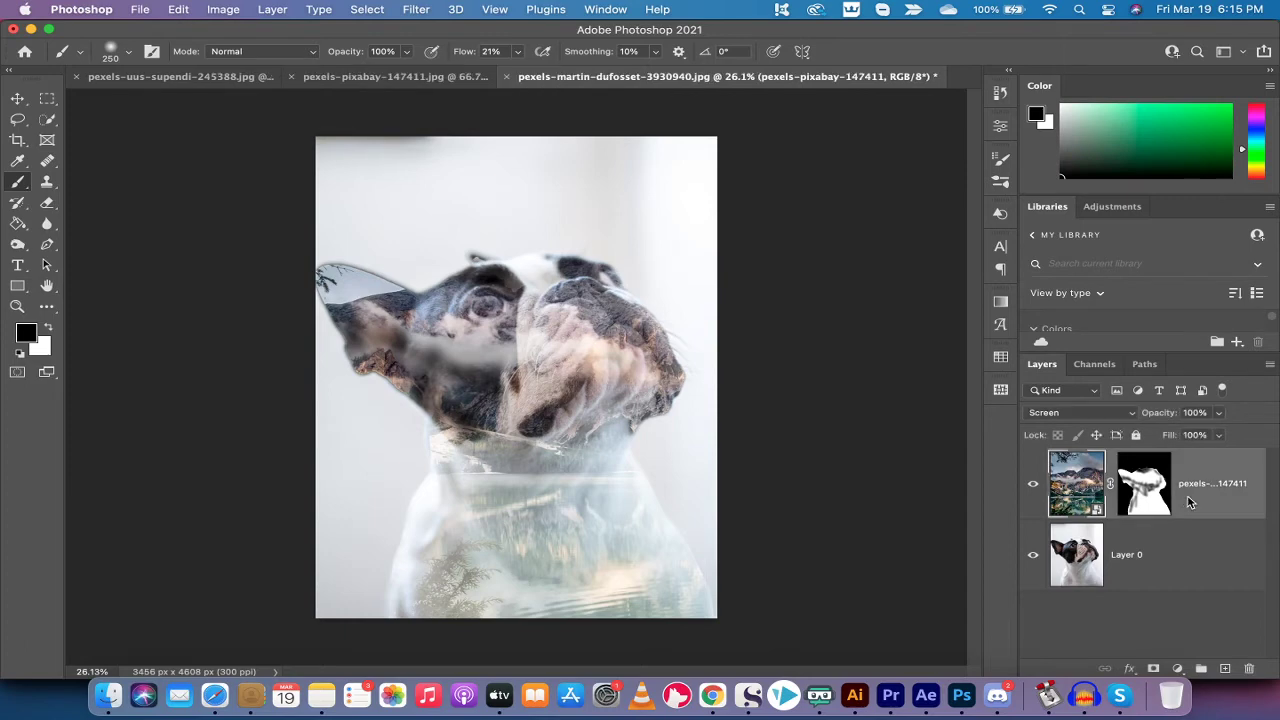
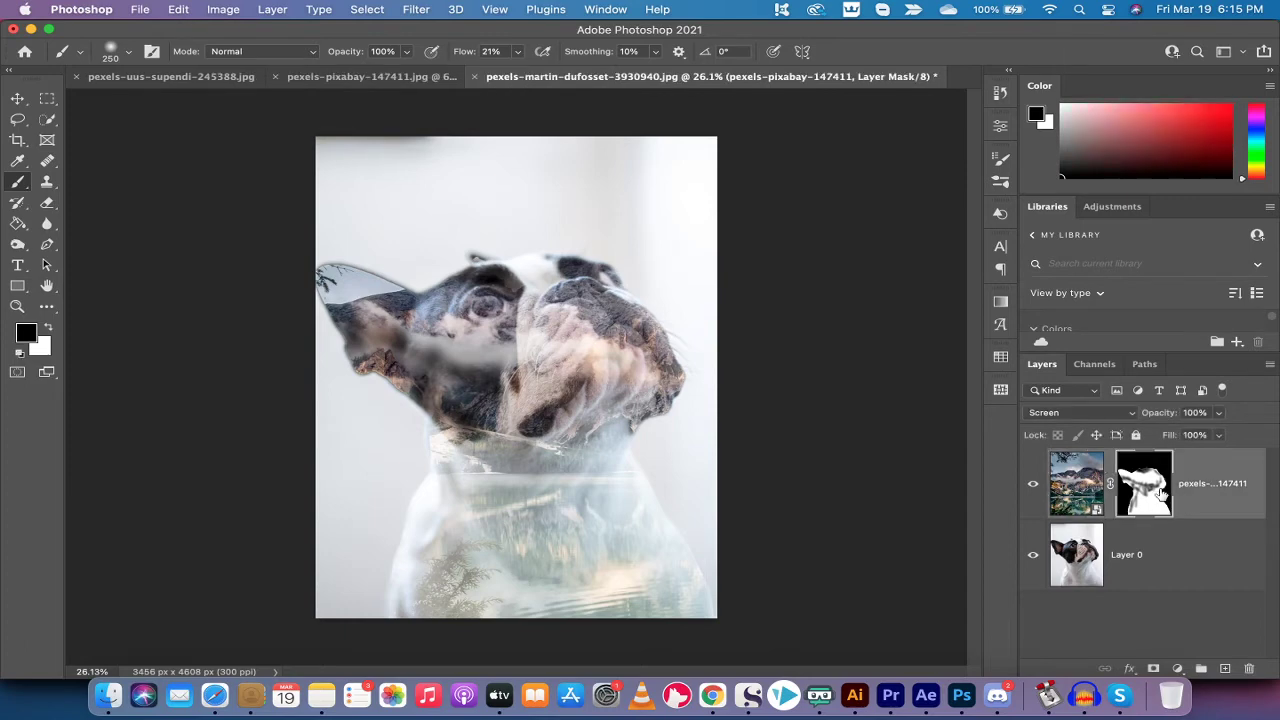
- Delete the masked landscape layer and place pexels-pixabay-147411.jpg from Downloads into the dog document again, accepting its Camera Raw defaults
{"action": "key", "text": "BackSpace"}
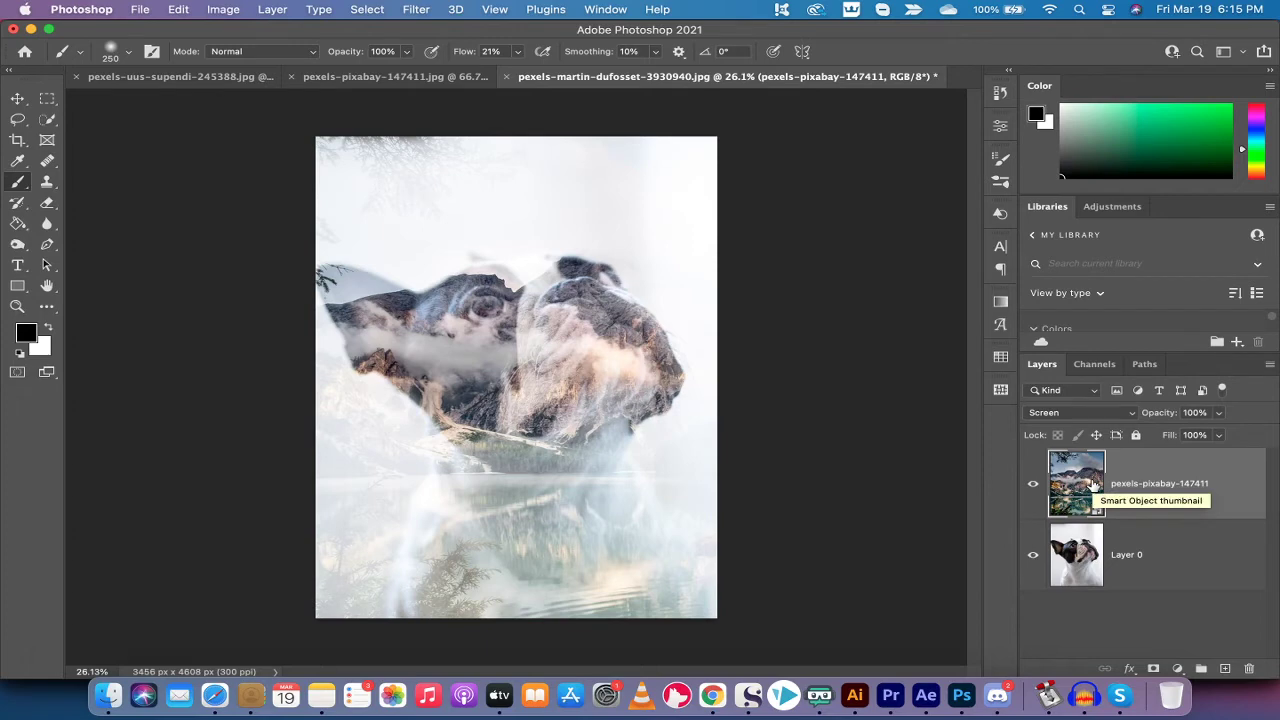
{"action": "key", "text": "BackSpace"}
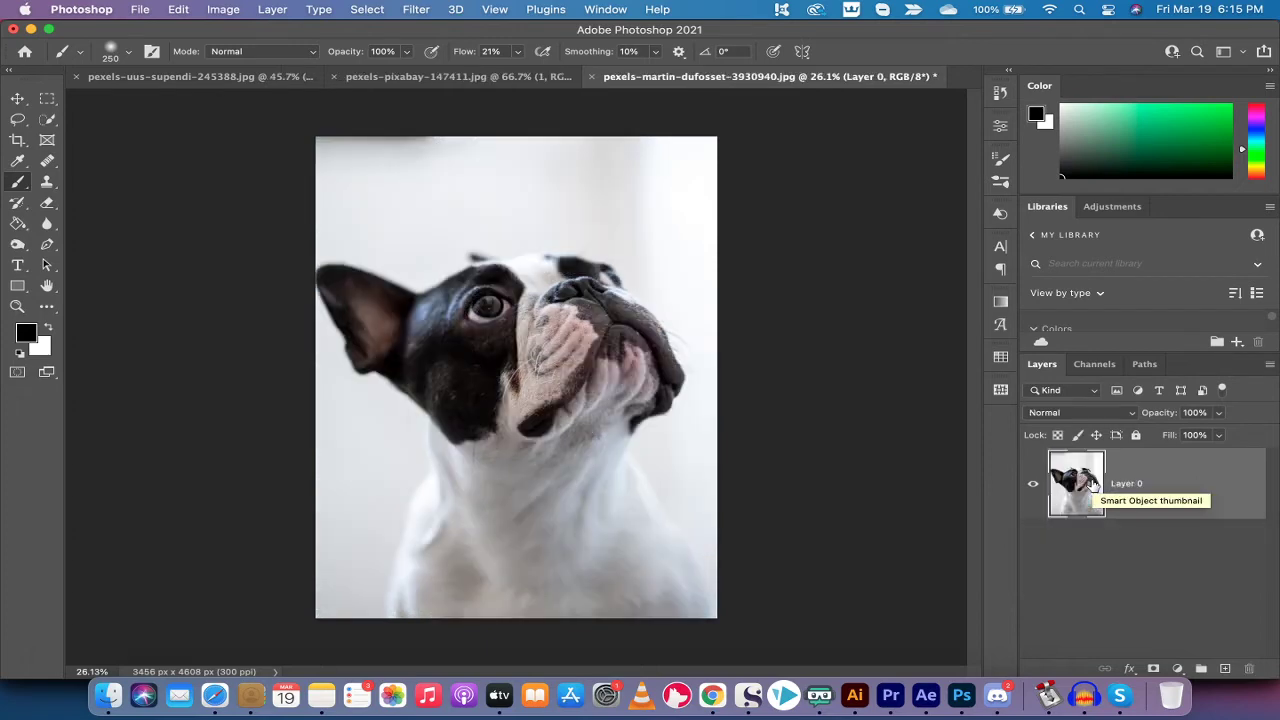
{"action": "left_click", "coordinate": [112, 700]}
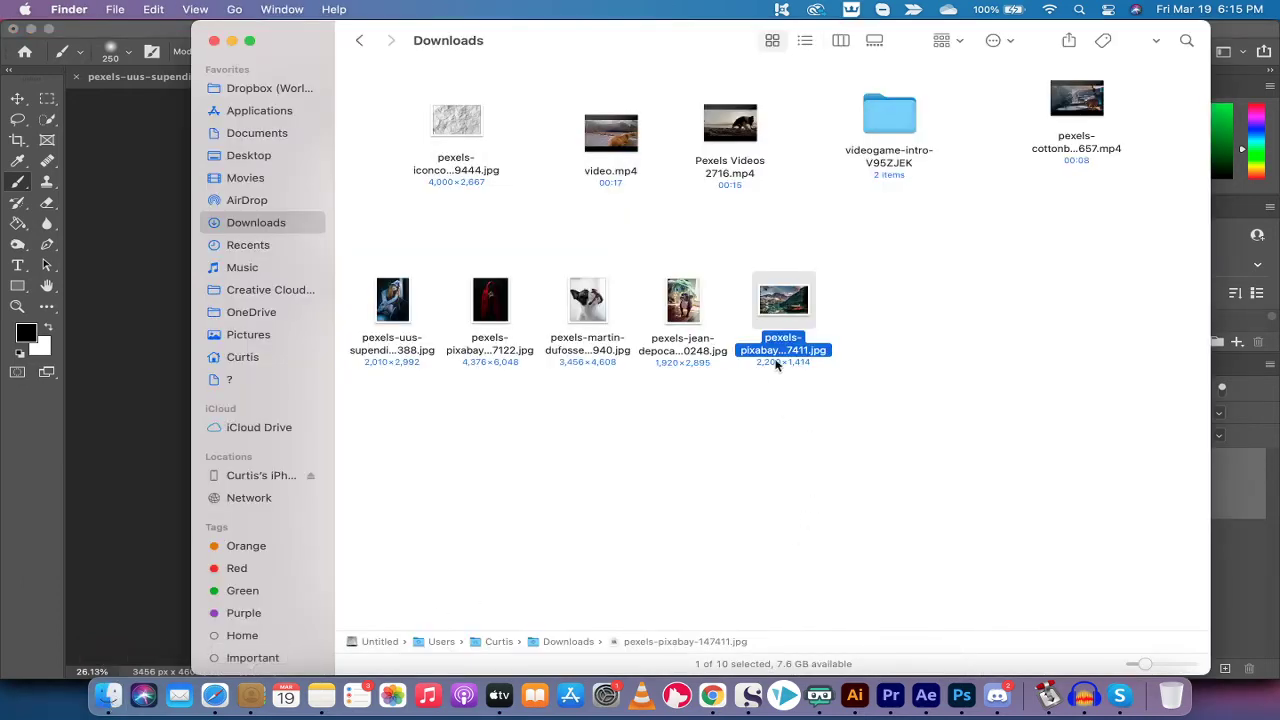
{"action": "left_click_drag", "start_coordinate": [803, 288], "coordinate": [558, 321]}
{"action": "key", "text": "super+Tab"}
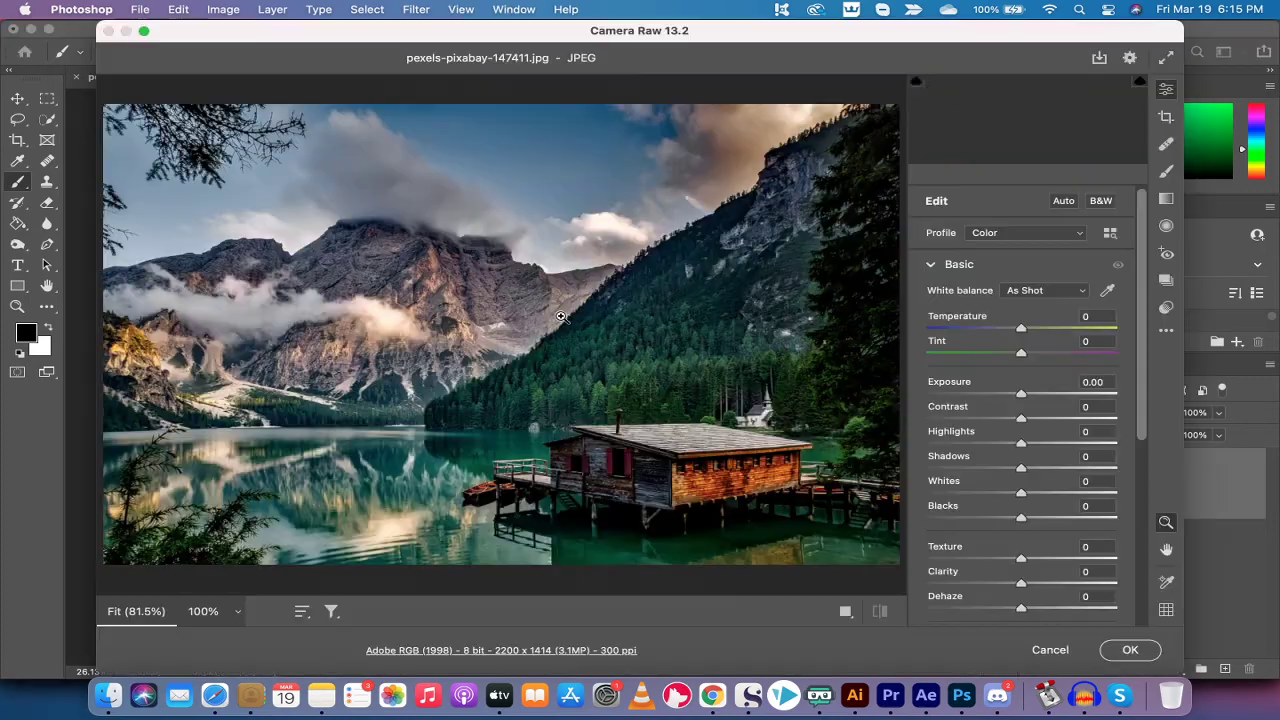
{"action": "left_click", "coordinate": [1146, 652]}
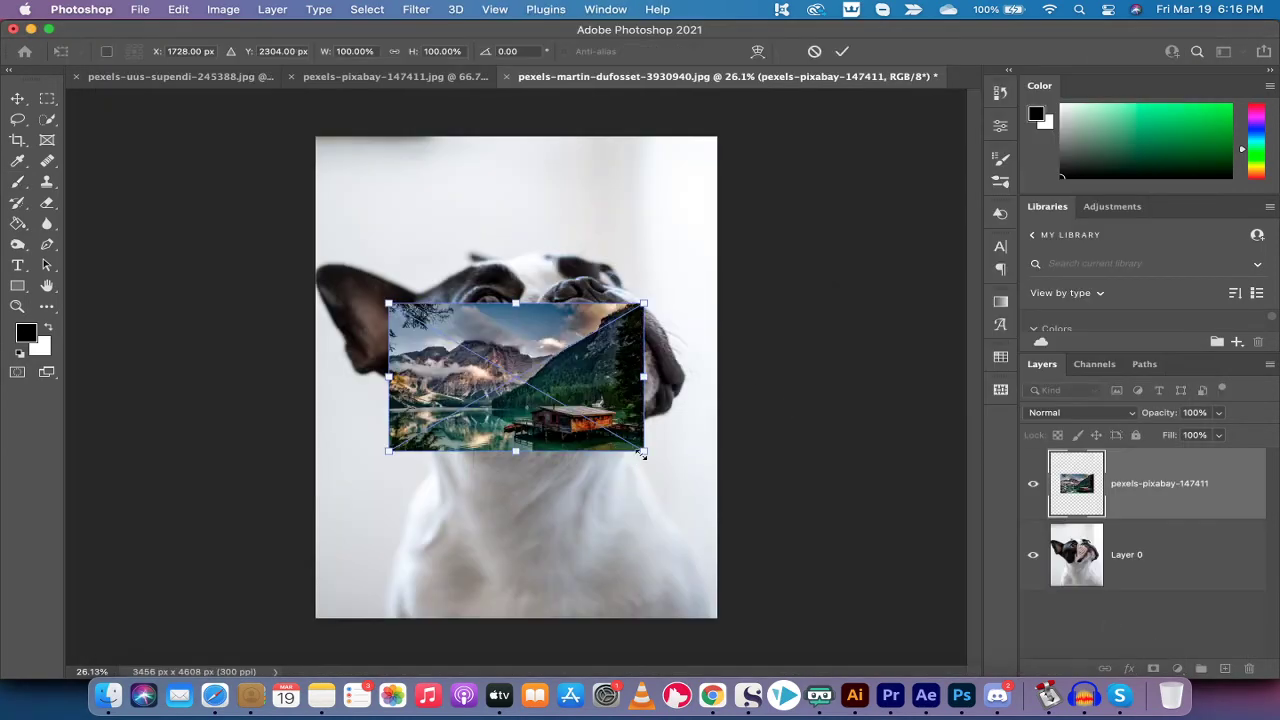
- Scale the placed landscape to about 330% to cover the canvas, shift it so the cabin sits over the dog's chest, and commit the transform
{"action": "left_click_drag", "start_coordinate": [641, 452], "coordinate": [925, 645]}
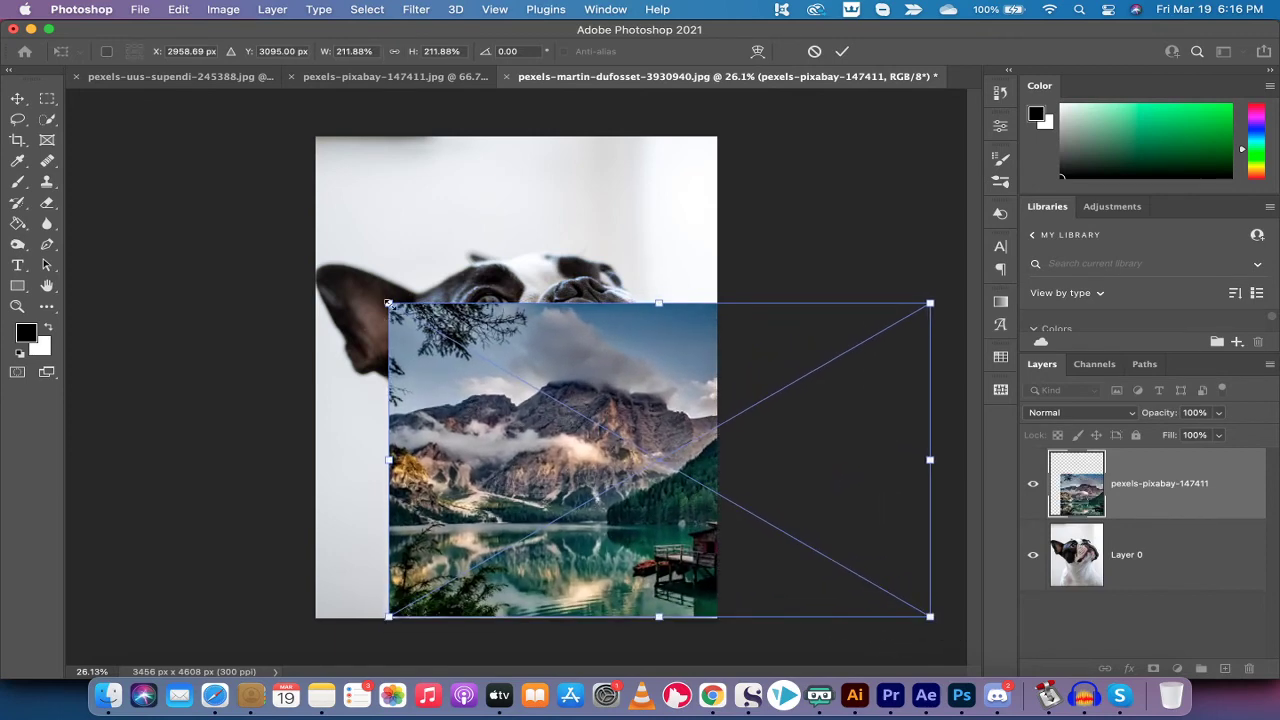
{"action": "left_click_drag", "start_coordinate": [388, 303], "coordinate": [96, 117]}
{"action": "left_click_drag", "start_coordinate": [492, 208], "coordinate": [405, 205]}
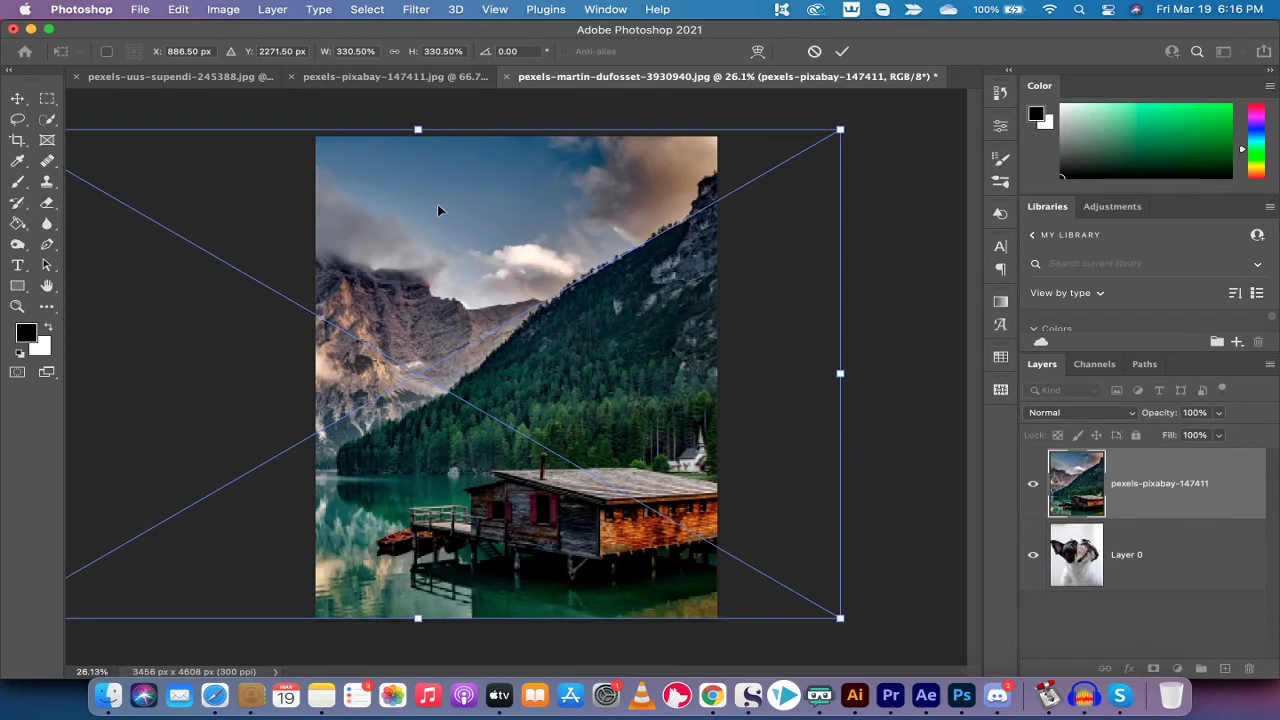
{"action": "left_click", "coordinate": [17, 99]}
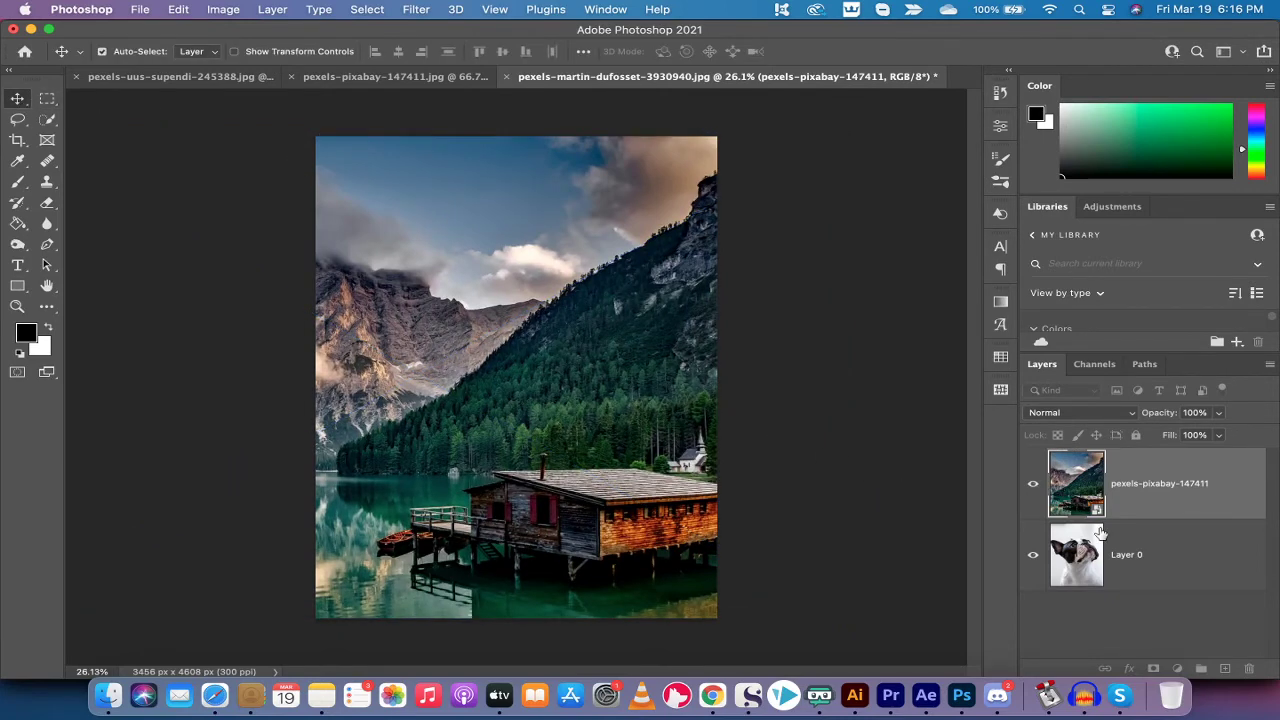
- Add a Black & White adjustment layer with the Default preset above the landscape layer
{"action": "left_click", "coordinate": [1145, 647]}
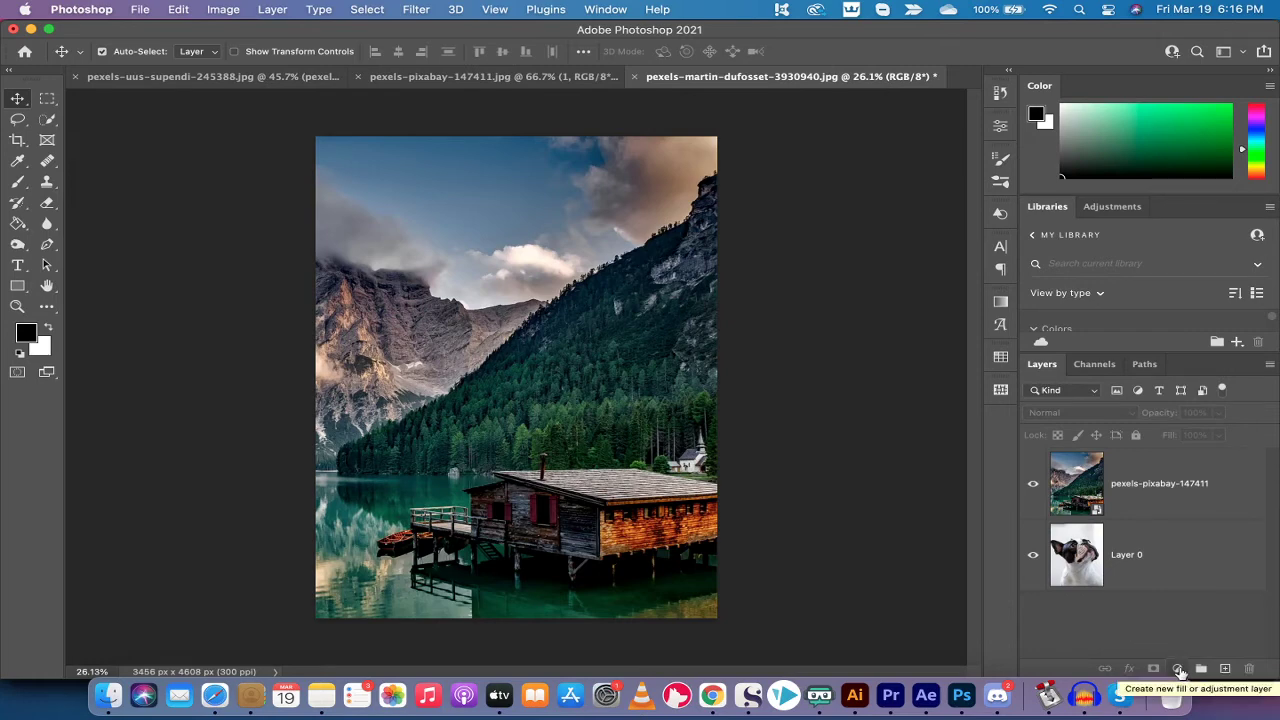
{"action": "left_click", "coordinate": [1178, 669]}
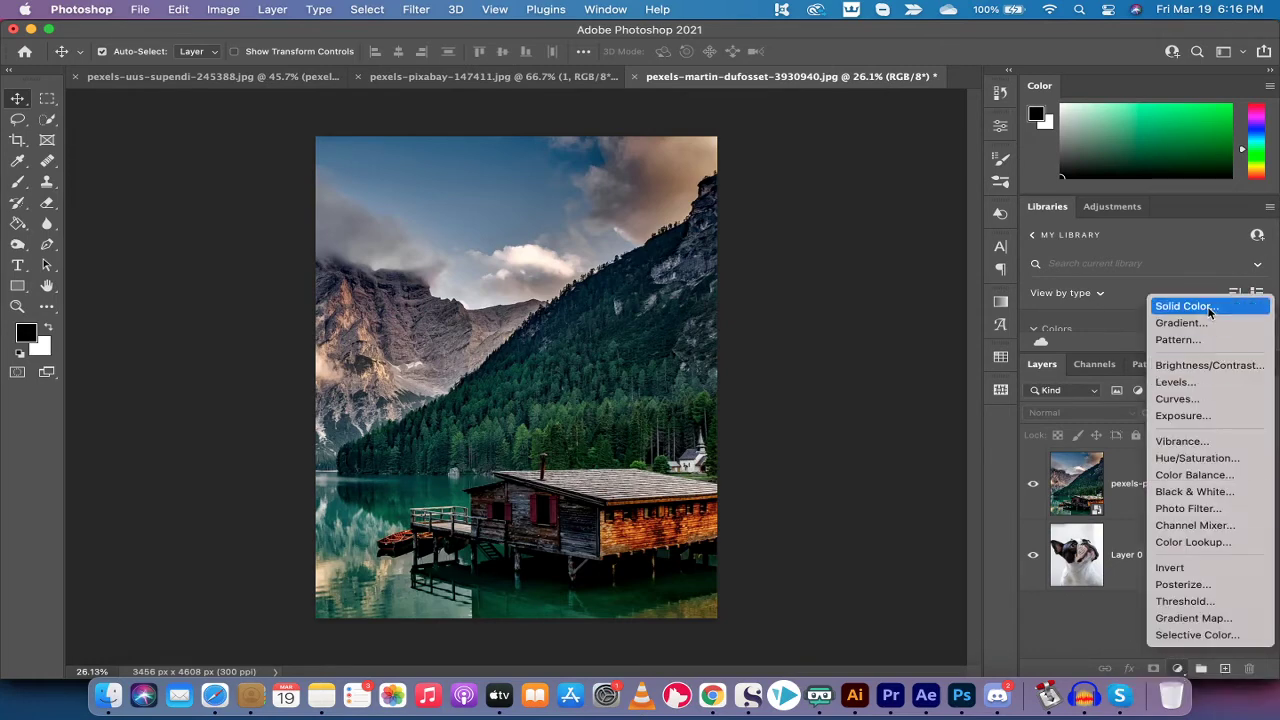
{"action": "left_click", "coordinate": [1198, 491]}
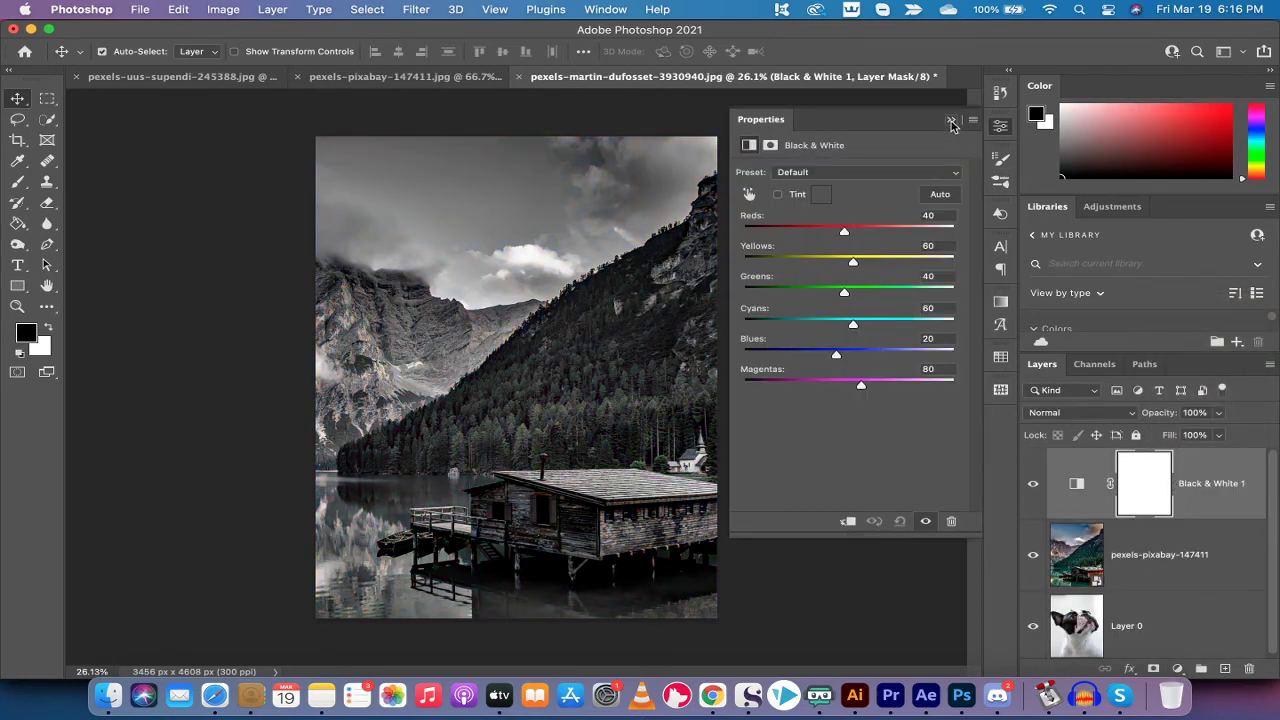
{"action": "left_click", "coordinate": [951, 122]}
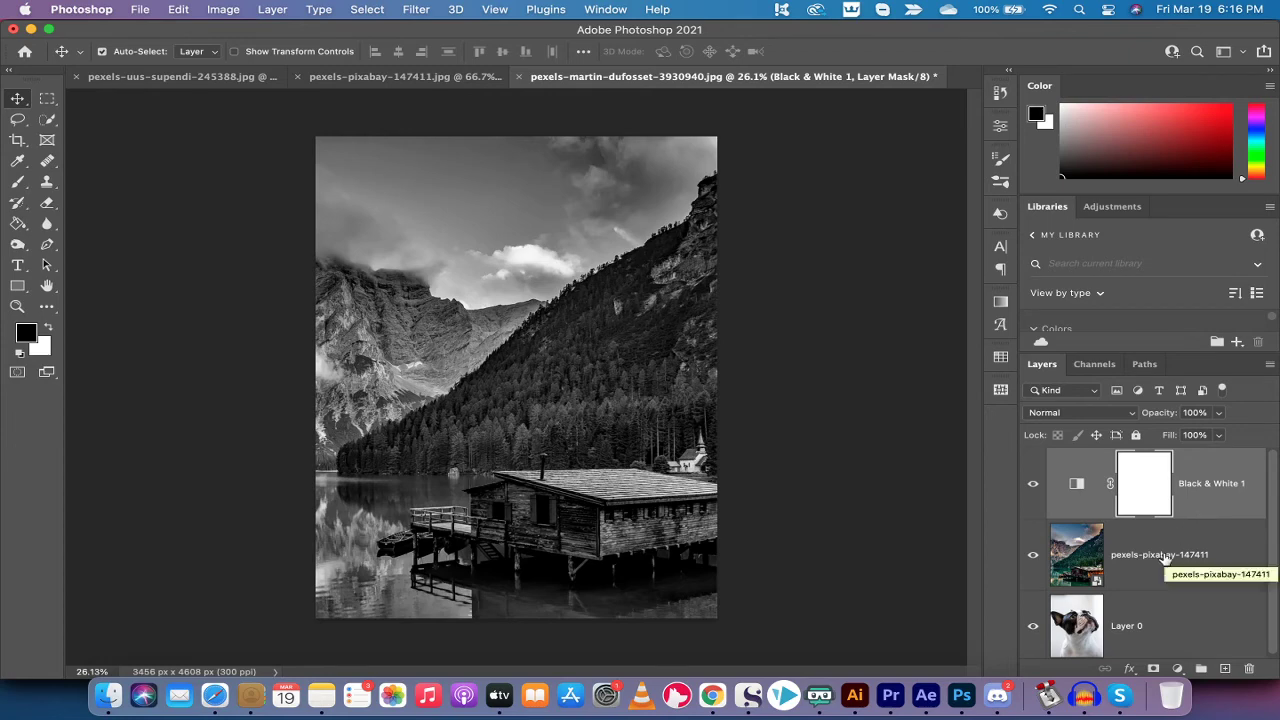
- Set the pexels-pixabay-147411 landscape layer's blend mode to Screen
{"action": "left_click", "coordinate": [1164, 558]}
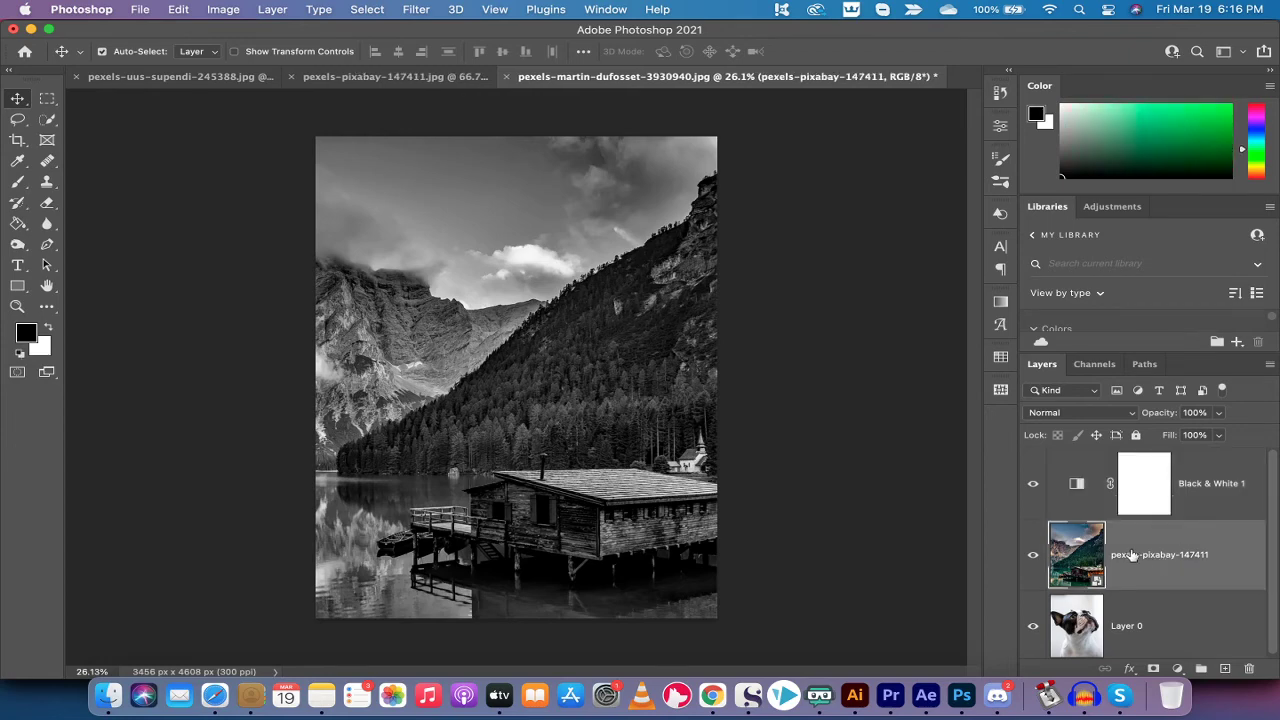
{"action": "scroll", "coordinate": [1097, 548], "scroll_direction": "down", "scroll_amount": 1}
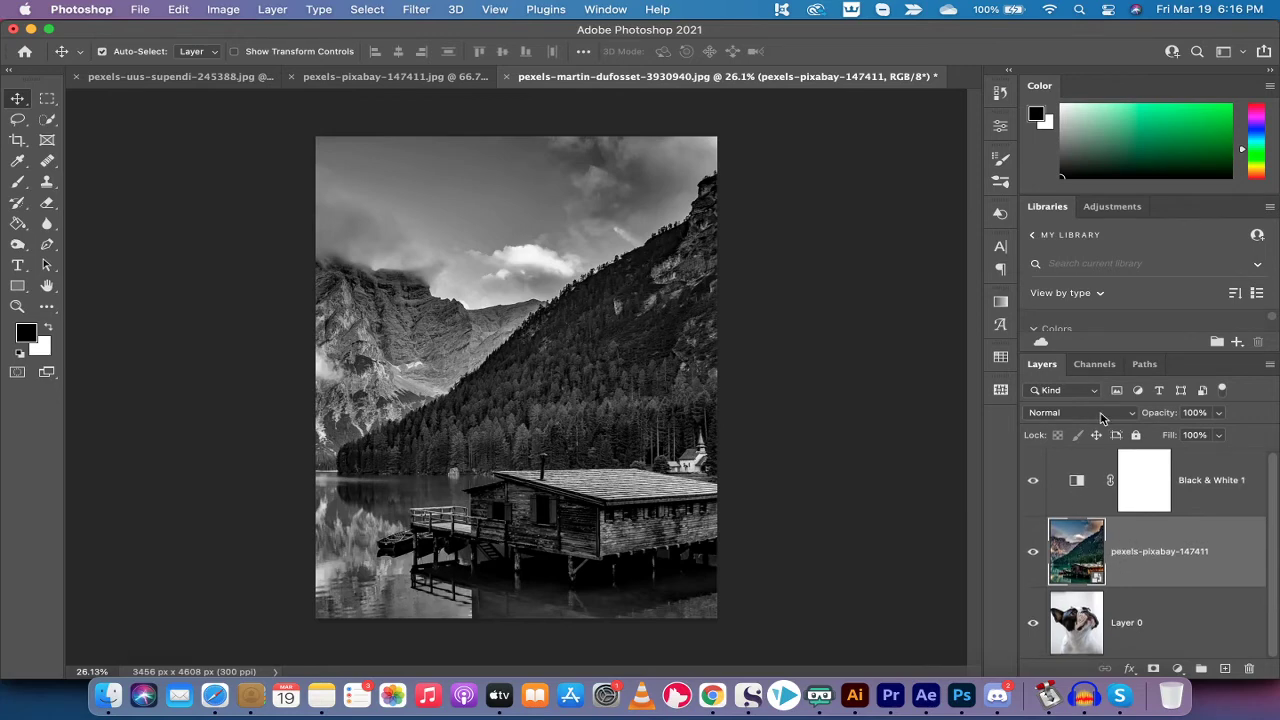
{"action": "left_click", "coordinate": [1101, 418]}
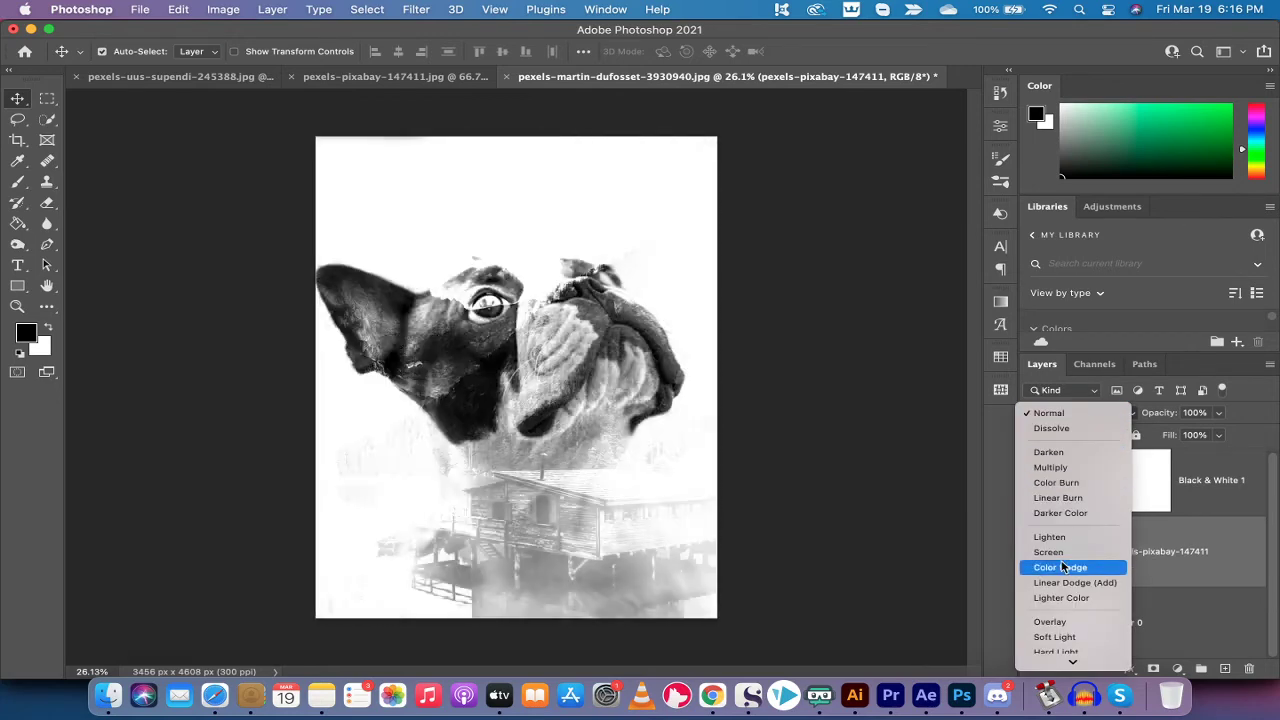
{"action": "left_click", "coordinate": [1066, 556]}
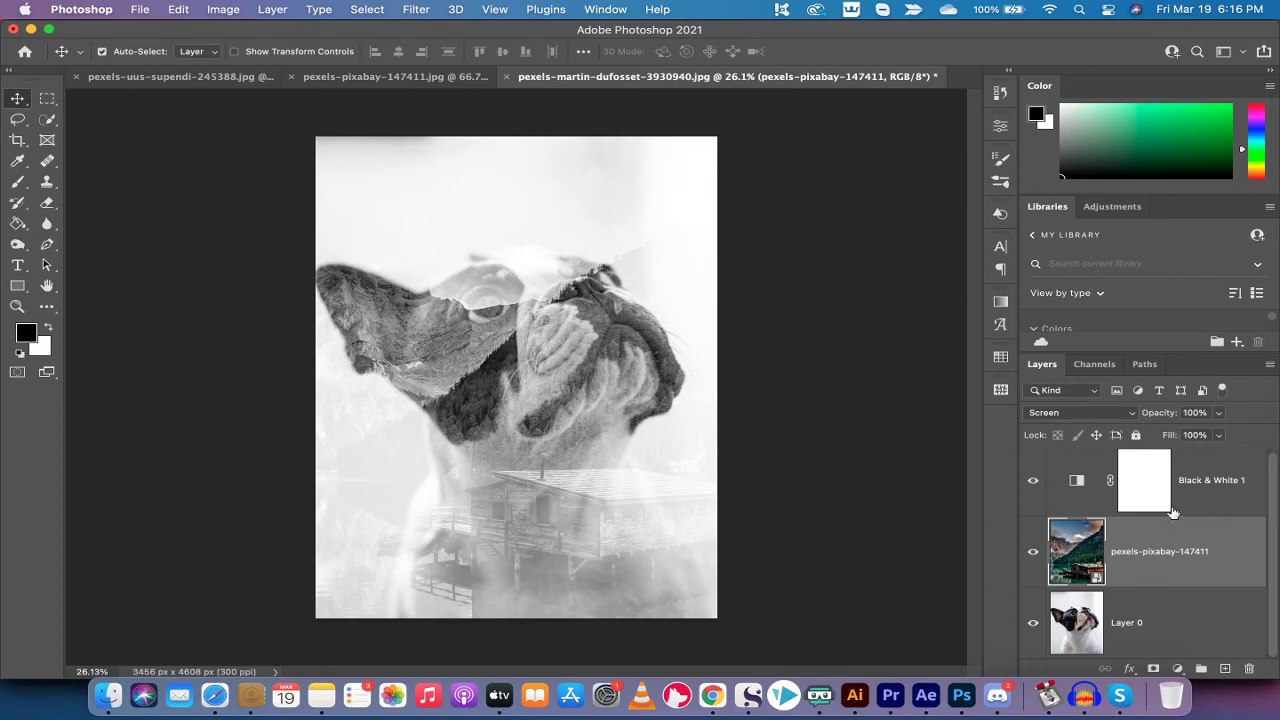
- Select the dog on Layer 0 with Select Subject and add that selection as a layer mask on the landscape layer
{"action": "left_click", "coordinate": [1127, 625]}
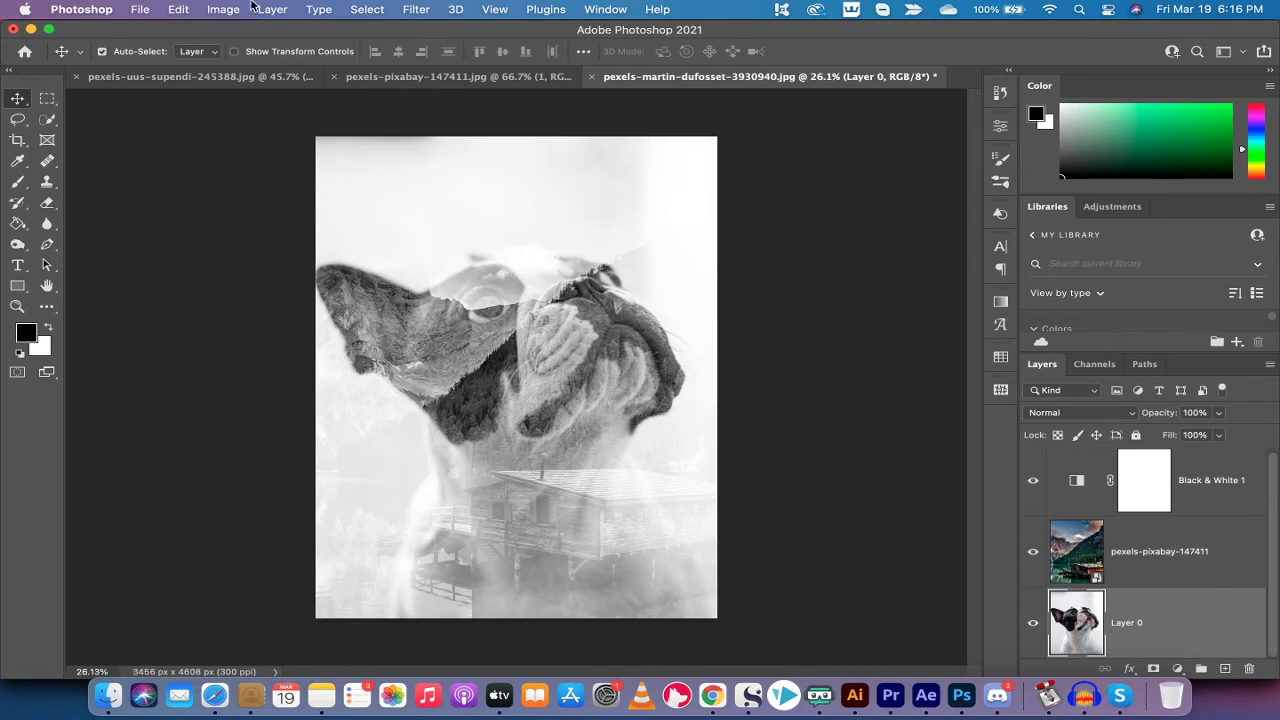
{"action": "left_click", "coordinate": [366, 9]}
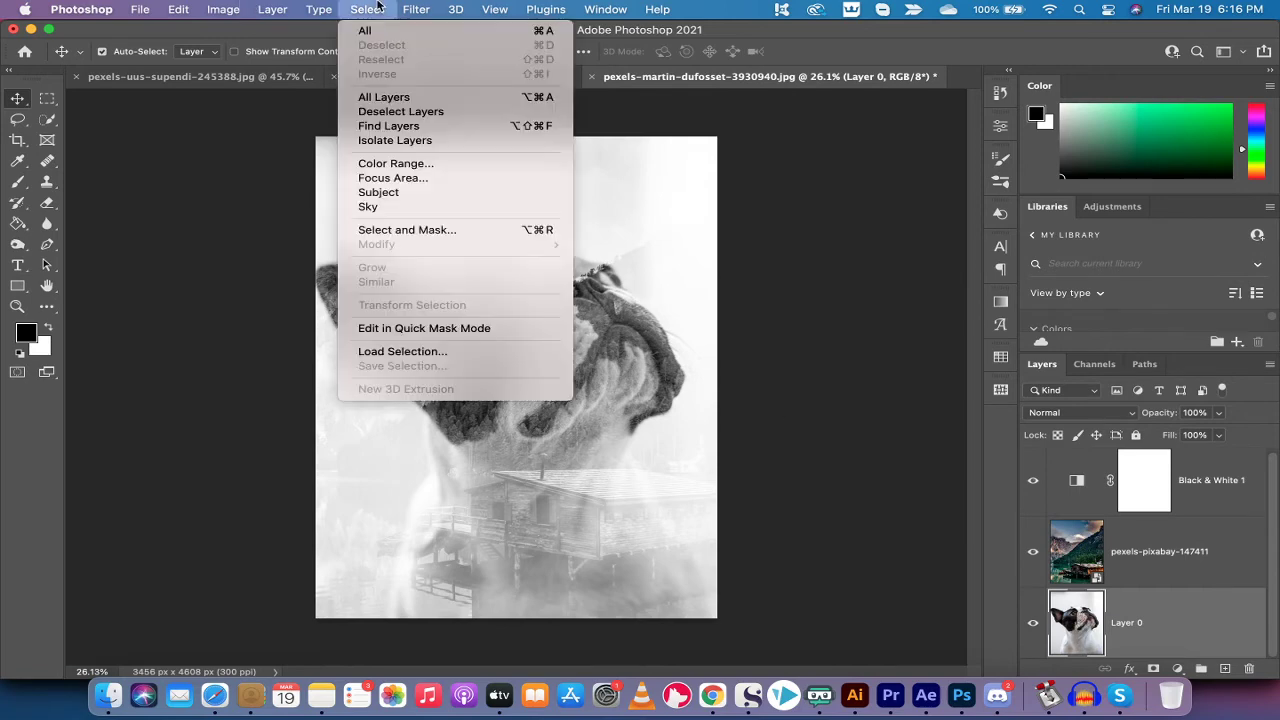
{"action": "left_click", "coordinate": [390, 193]}
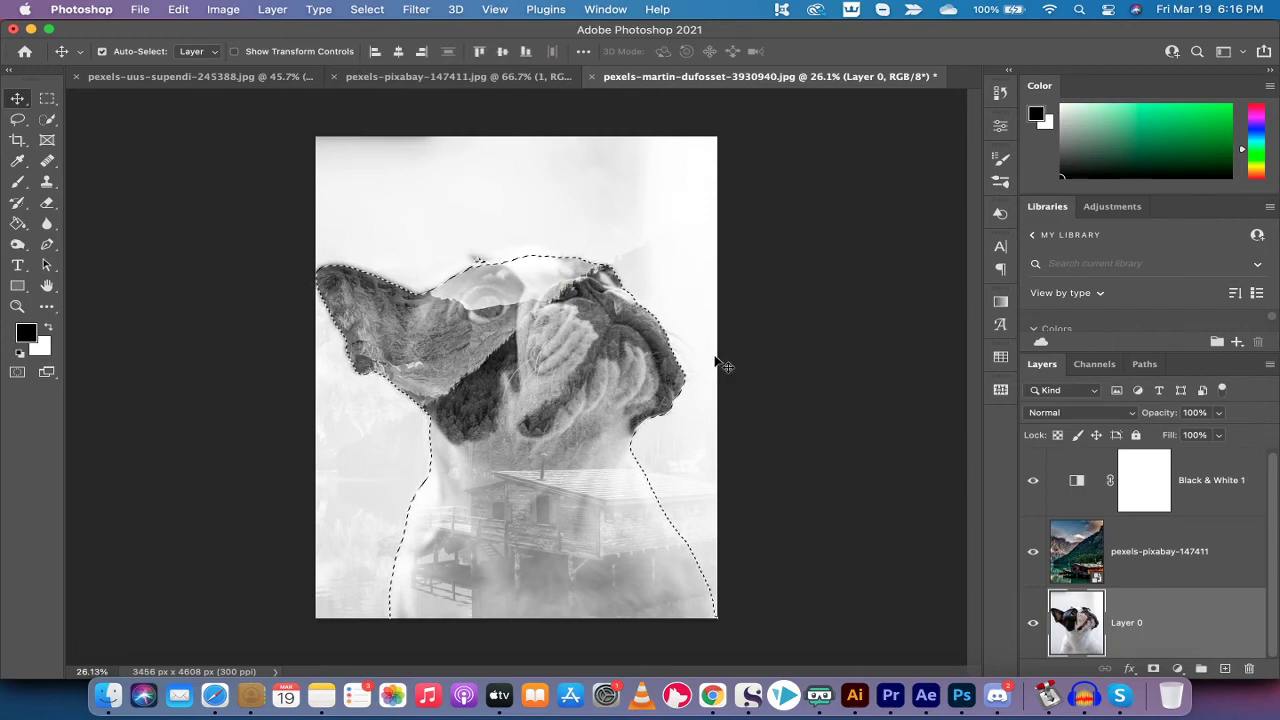
{"action": "left_click", "coordinate": [1120, 553]}
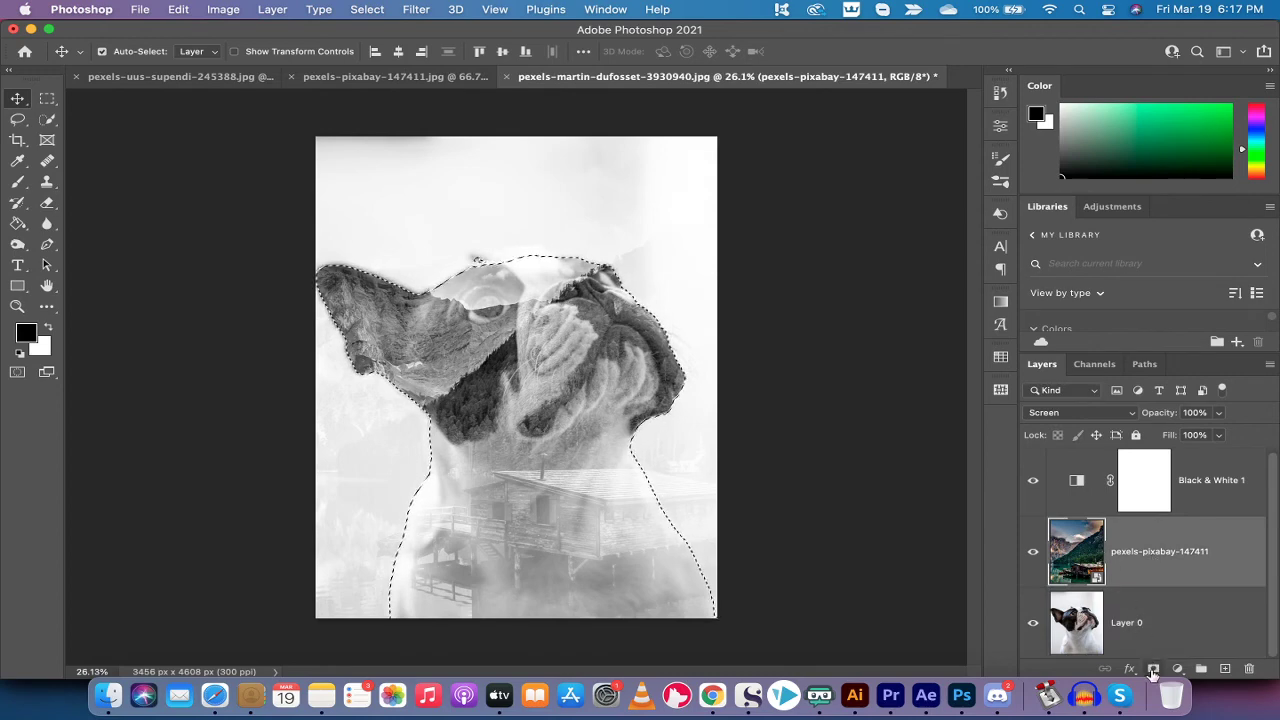
{"action": "left_click", "coordinate": [1152, 669]}
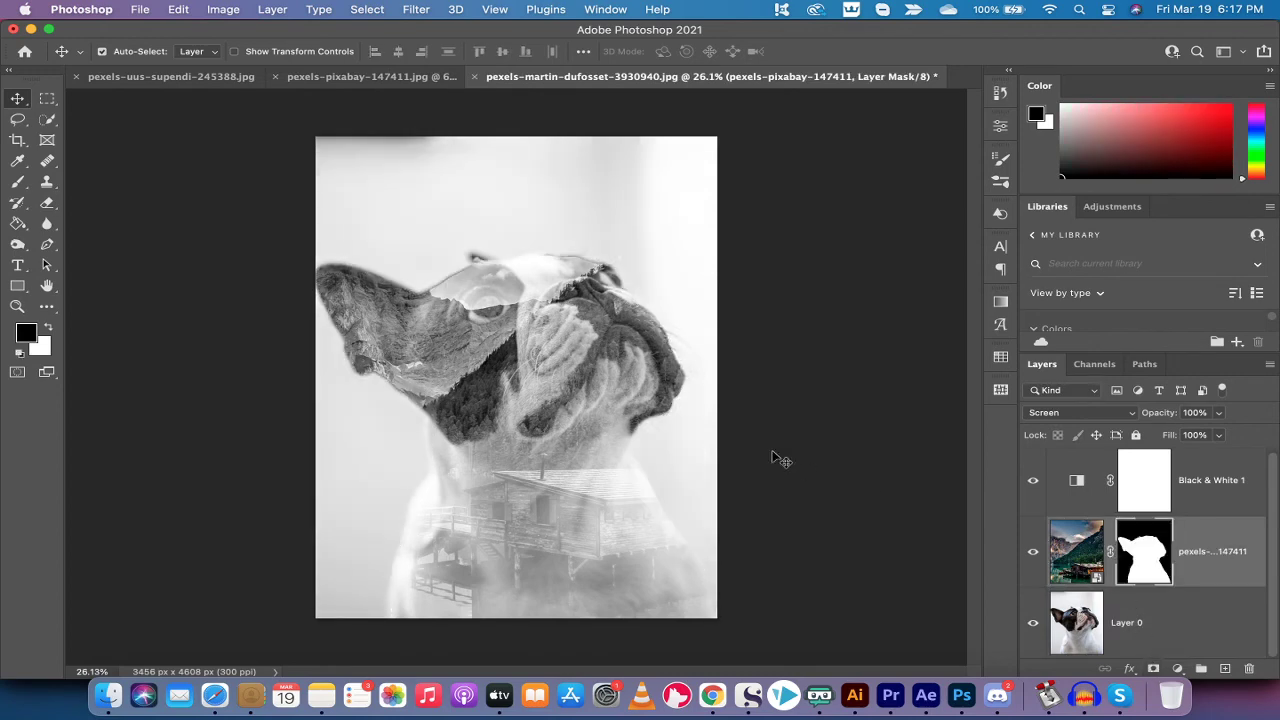
- Paint black on the landscape layer's mask over the dog's forehead and eye area with a 250 px Soft Round brush at 21% flow
{"action": "left_click", "coordinate": [18, 183]}
{"action": "left_click", "coordinate": [100, 177]}
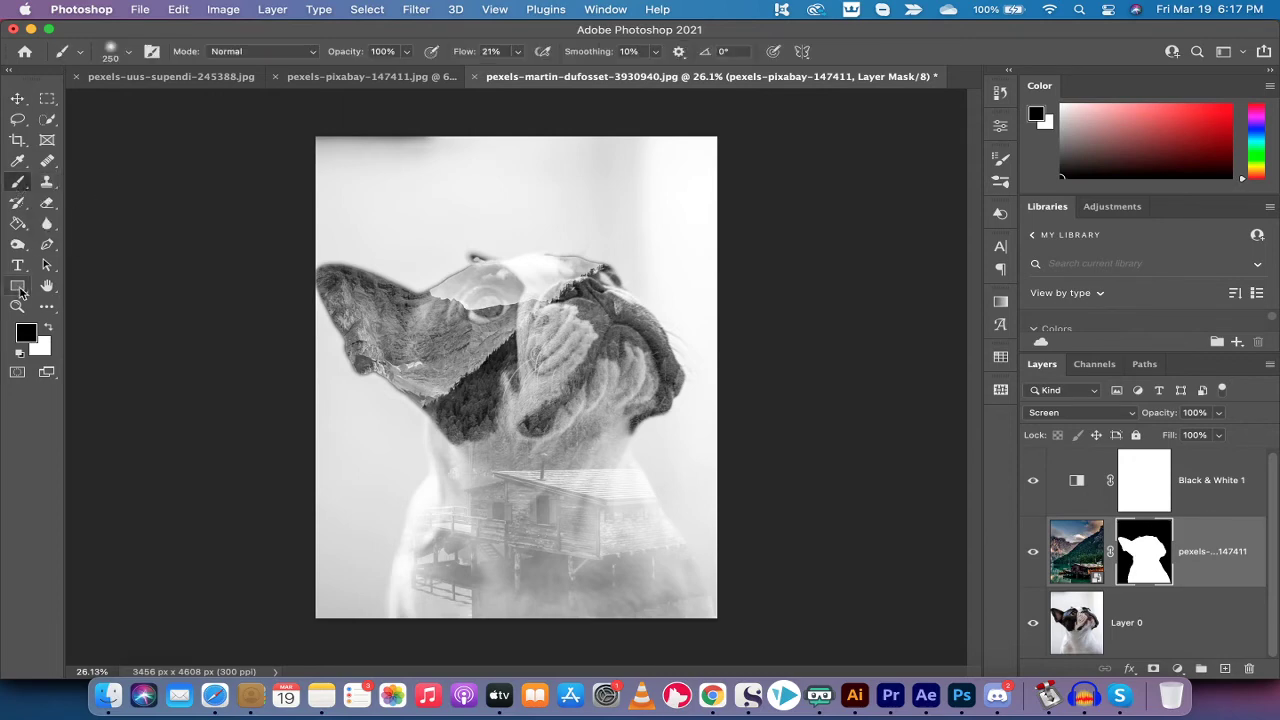
{"action": "left_click", "coordinate": [128, 55]}
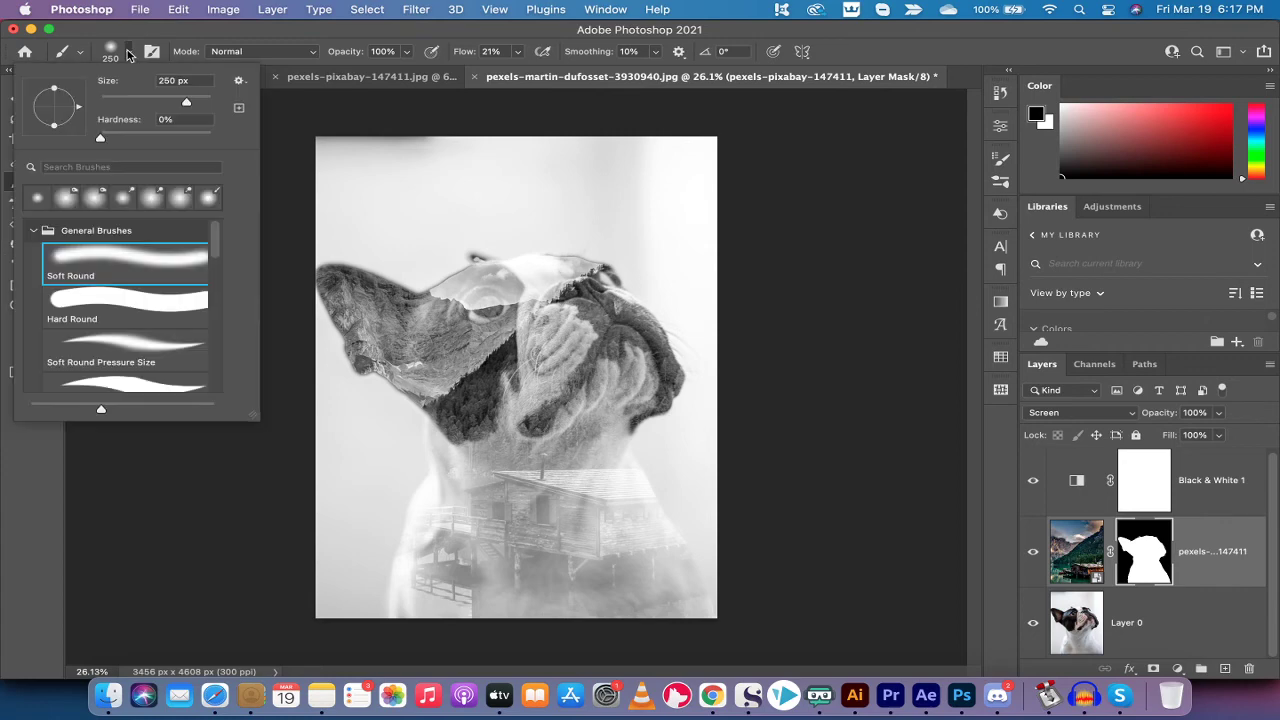
{"action": "left_click", "coordinate": [128, 55]}
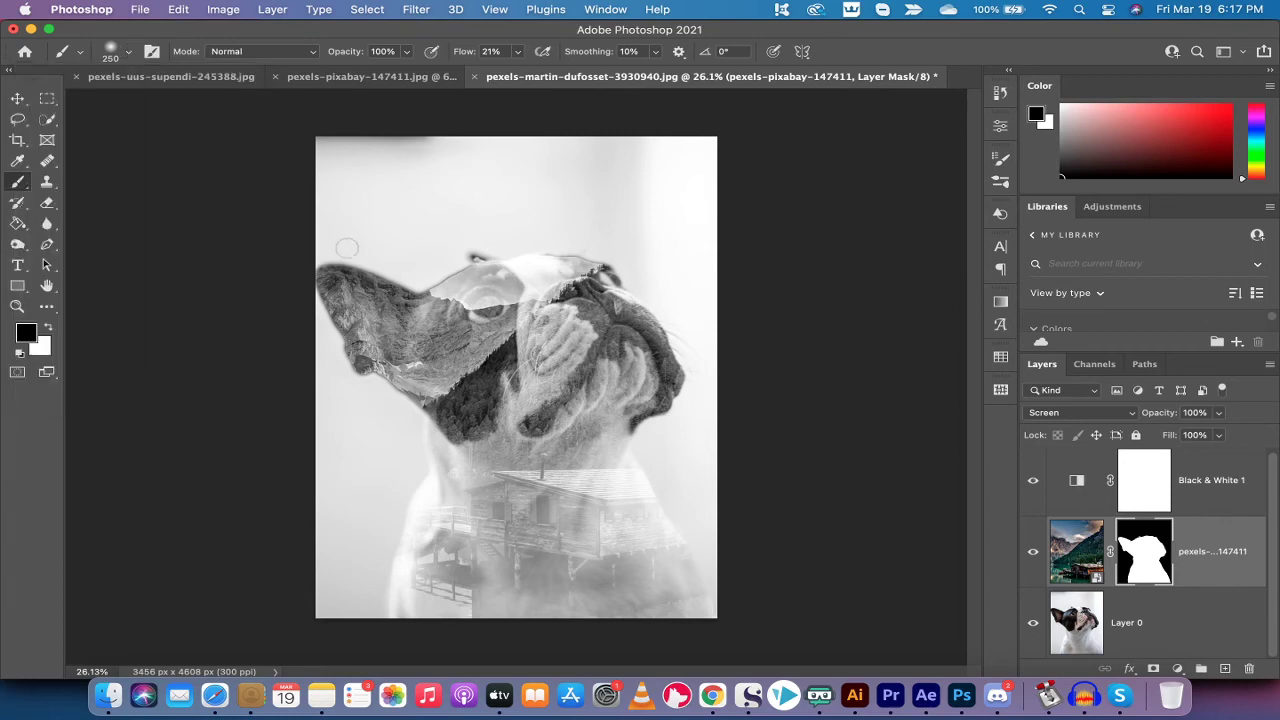
{"action": "mouse_move", "coordinate": [455, 297]}
{"action": "left_mouse_down"}
{"action": "mouse_move", "coordinate": [483, 268]}
{"action": "mouse_move", "coordinate": [421, 290]}
{"action": "mouse_move", "coordinate": [527, 312]}
{"action": "mouse_move", "coordinate": [485, 292]}
{"action": "mouse_move", "coordinate": [562, 305]}
{"action": "mouse_move", "coordinate": [536, 293]}
{"action": "mouse_move", "coordinate": [563, 278]}
{"action": "mouse_move", "coordinate": [485, 263]}
{"action": "mouse_move", "coordinate": [571, 271]}
{"action": "mouse_move", "coordinate": [533, 260]}
{"action": "mouse_move", "coordinate": [630, 296]}
{"action": "left_mouse_up"}
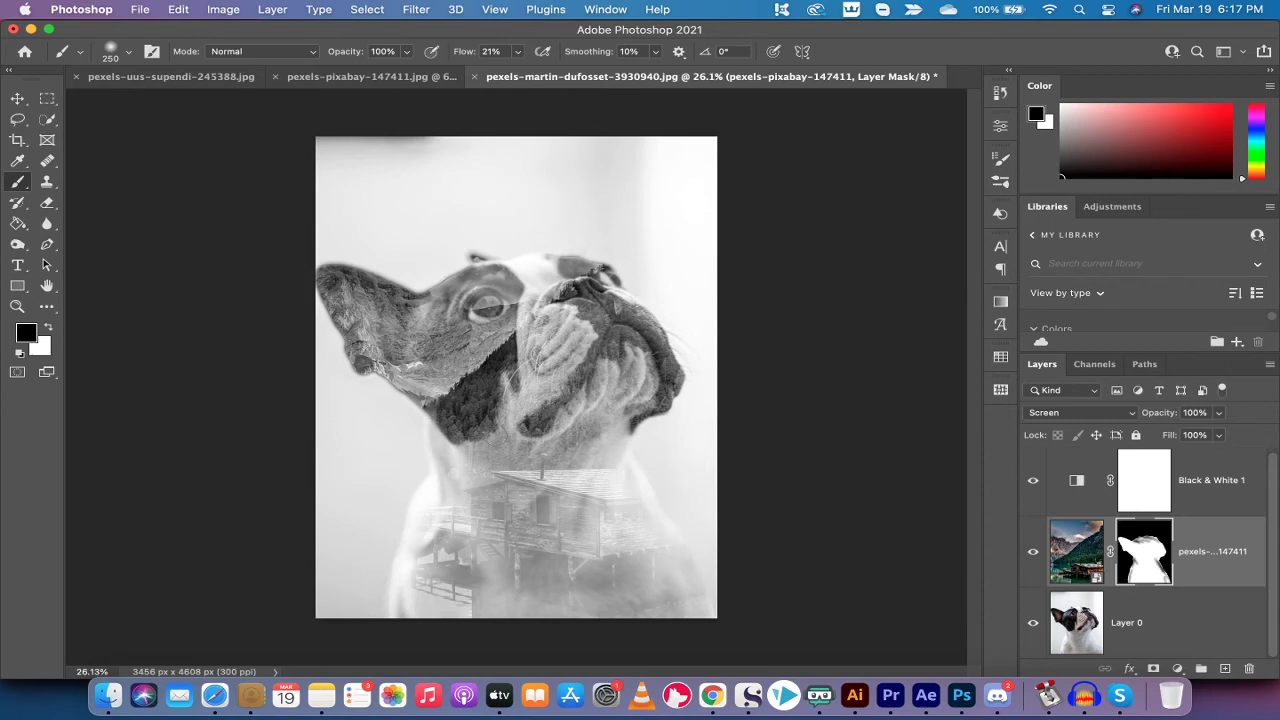
- Hide the Black & White and landscape layers and select the dog on Layer 0 with Select Subject
{"action": "left_click", "coordinate": [1141, 628]}
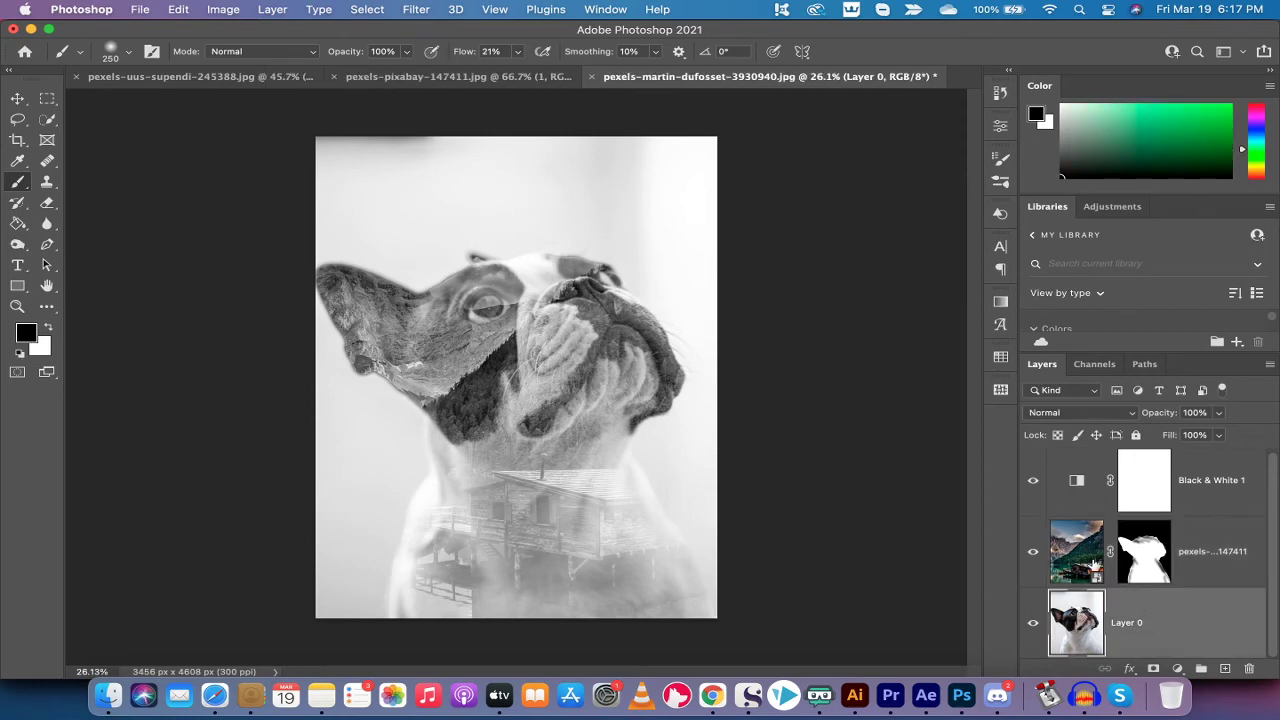
{"action": "left_click", "coordinate": [1034, 481]}
{"action": "left_click", "coordinate": [1033, 551]}
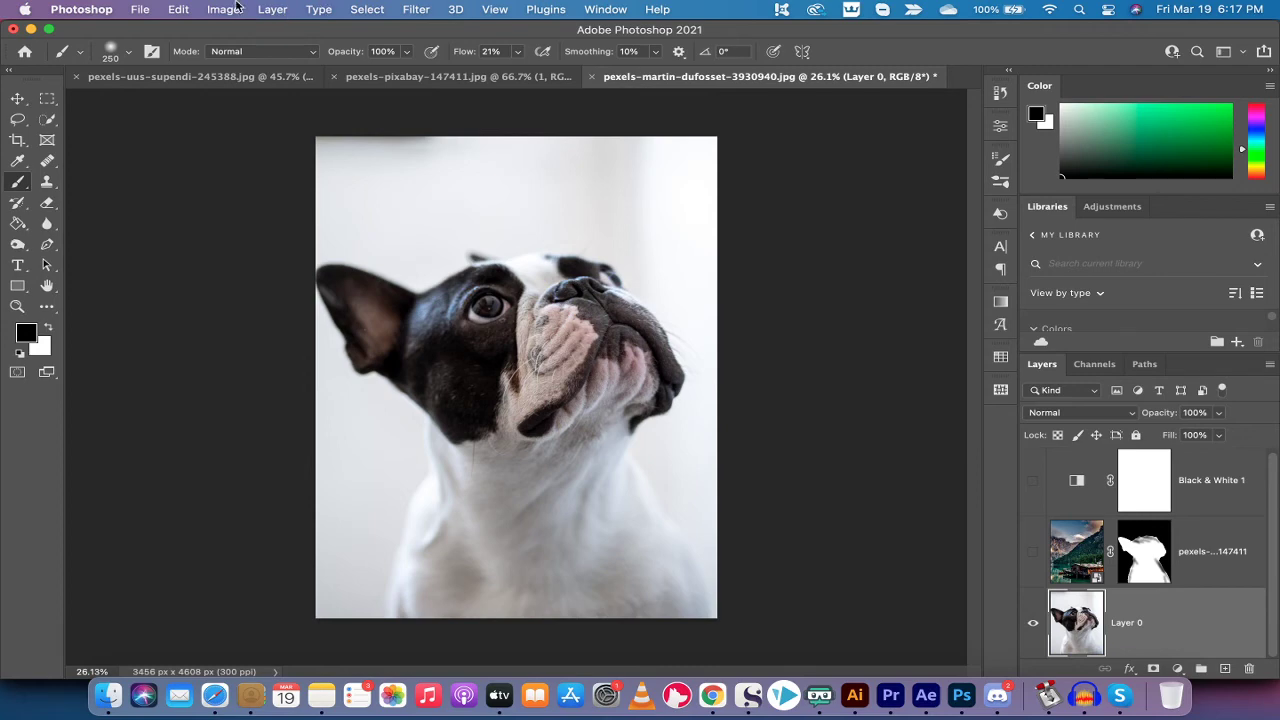
{"action": "left_click", "coordinate": [390, 9]}
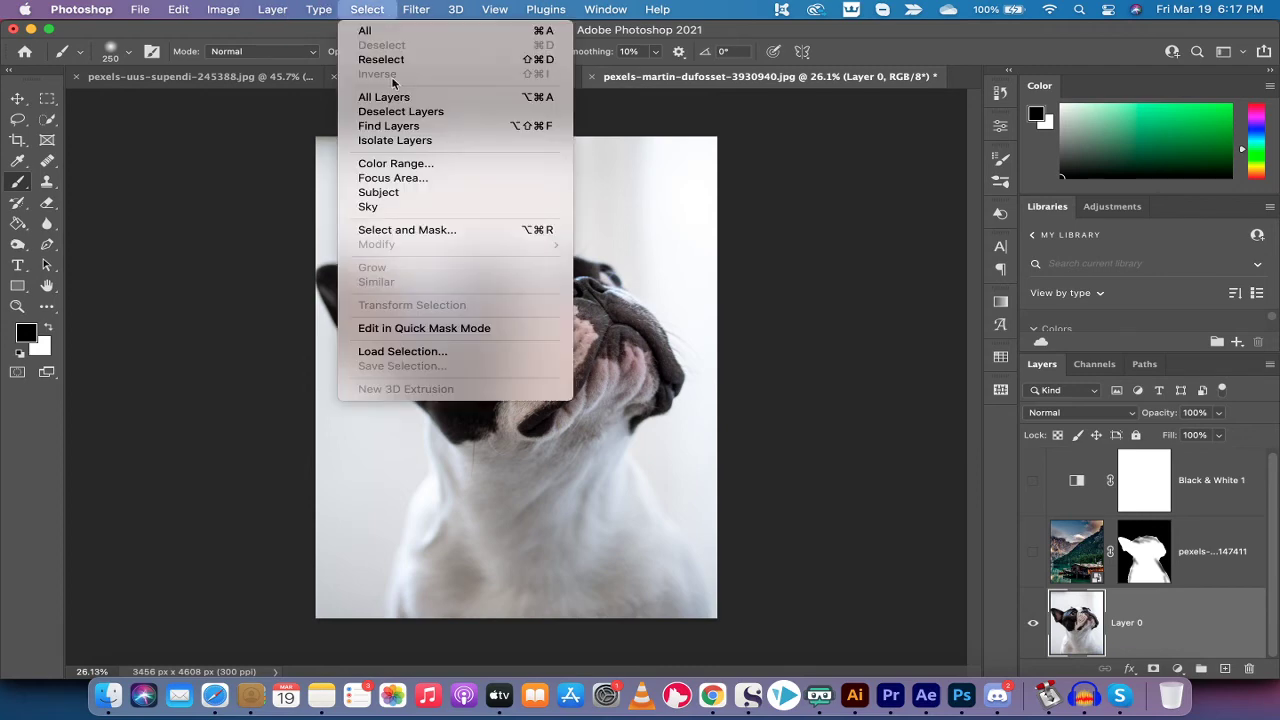
{"action": "left_click", "coordinate": [387, 193]}
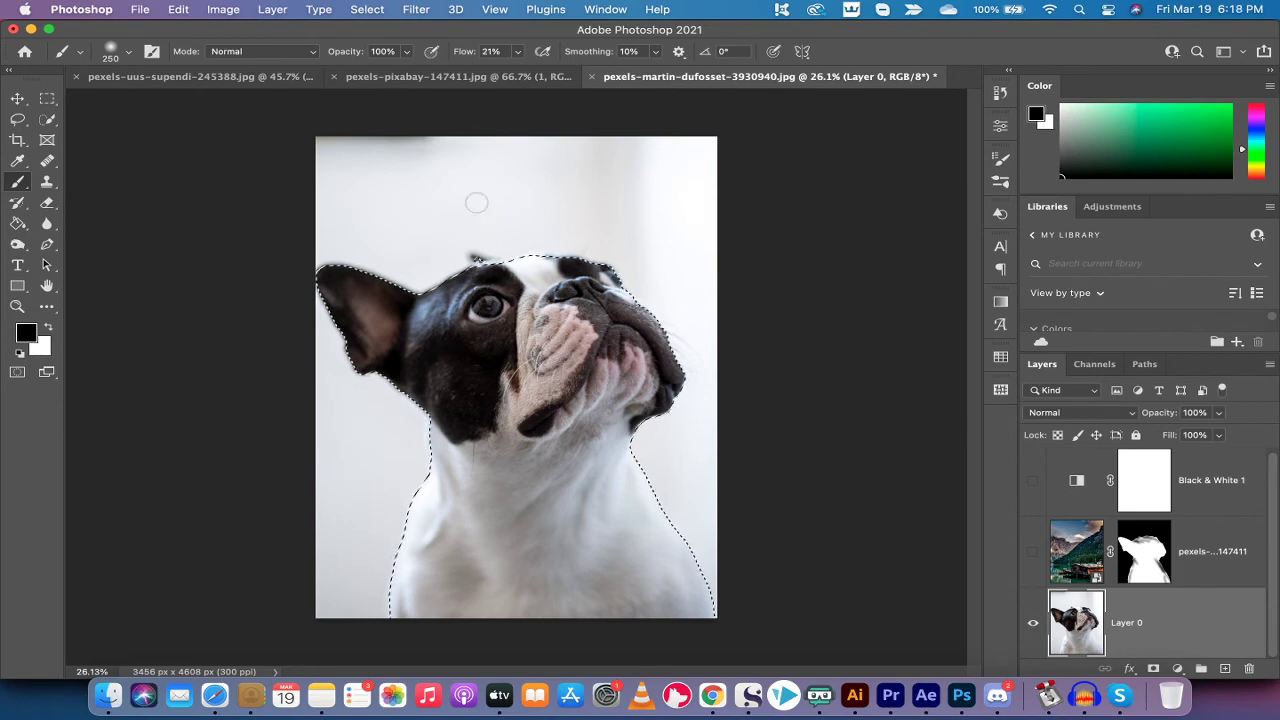
- Invert the selection to remove the background from Layer 0, and show the Black & White and landscape layers again
{"action": "left_click", "coordinate": [367, 9]}
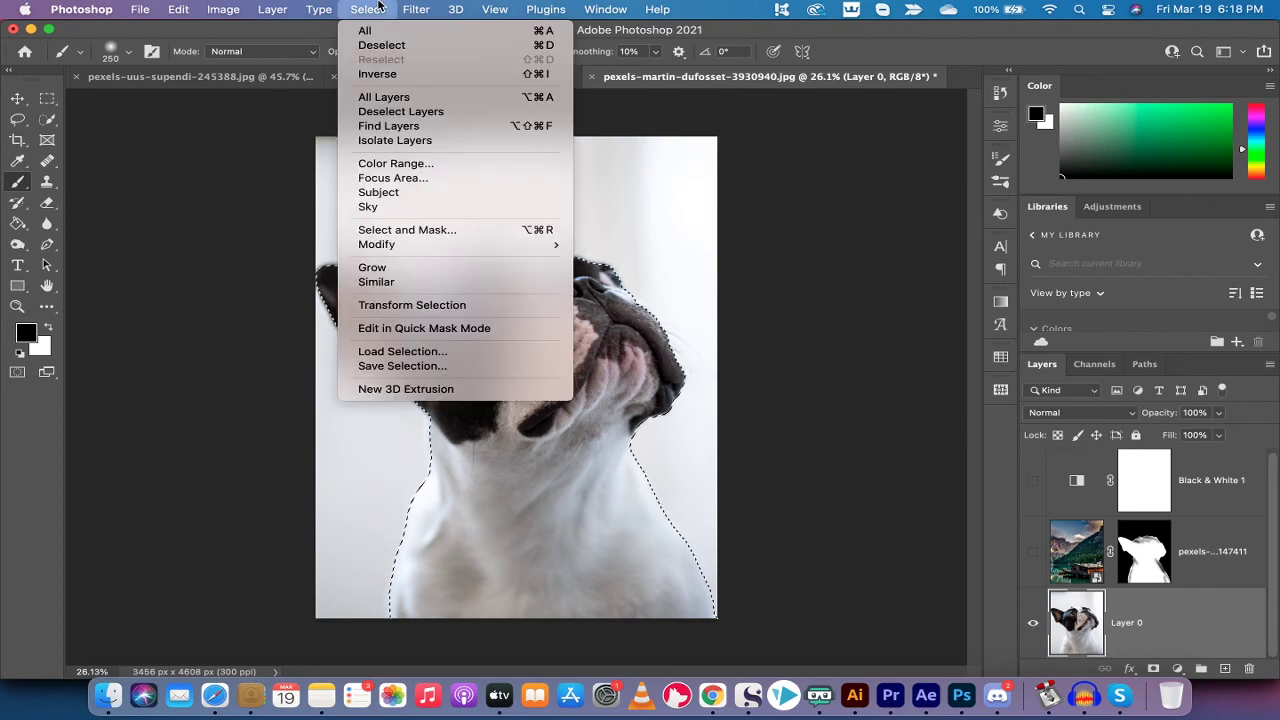
{"action": "left_click", "coordinate": [378, 74]}
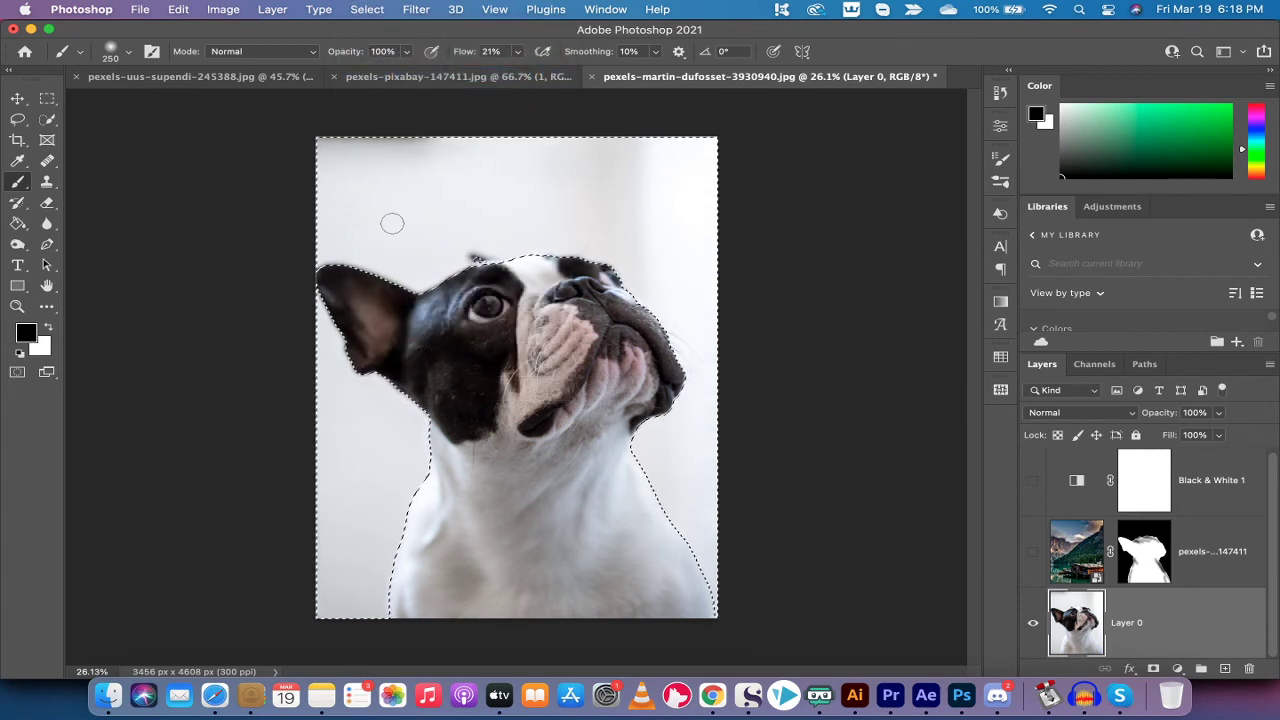
{"action": "left_click", "coordinate": [180, 9]}
{"action": "left_click", "coordinate": [208, 107]}
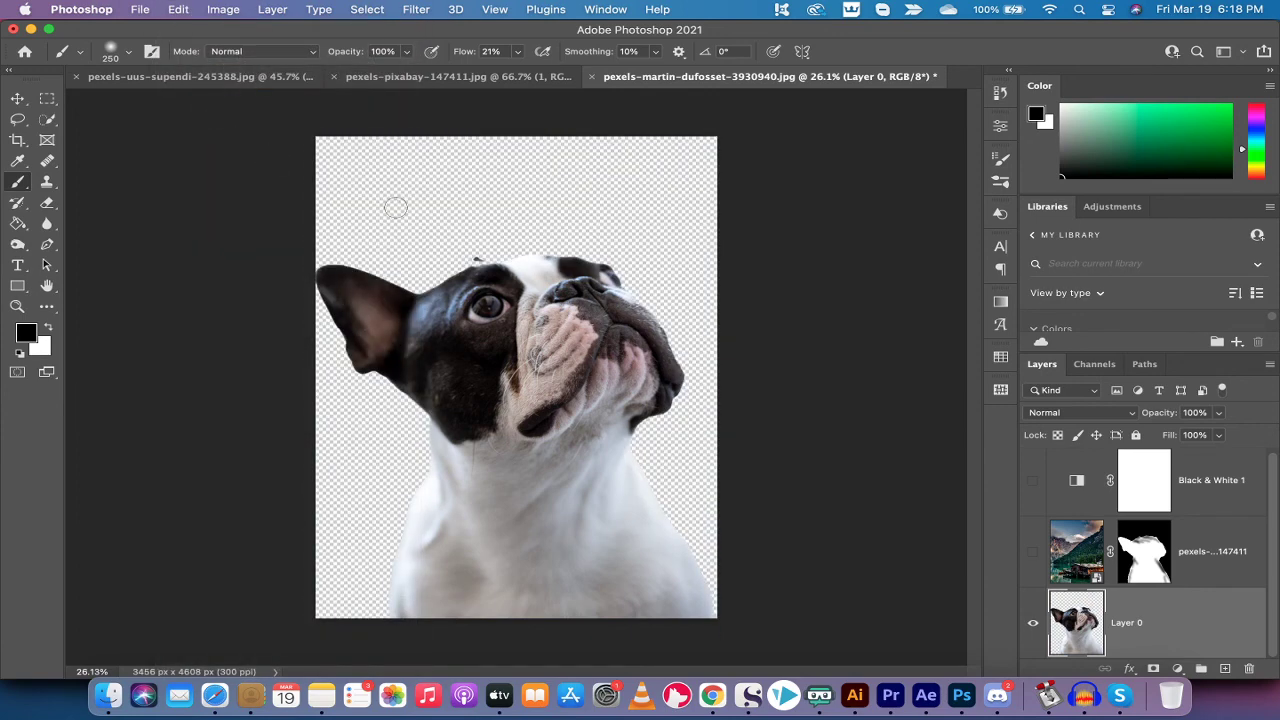
{"action": "left_click", "coordinate": [1033, 480]}
{"action": "left_click", "coordinate": [1033, 553]}
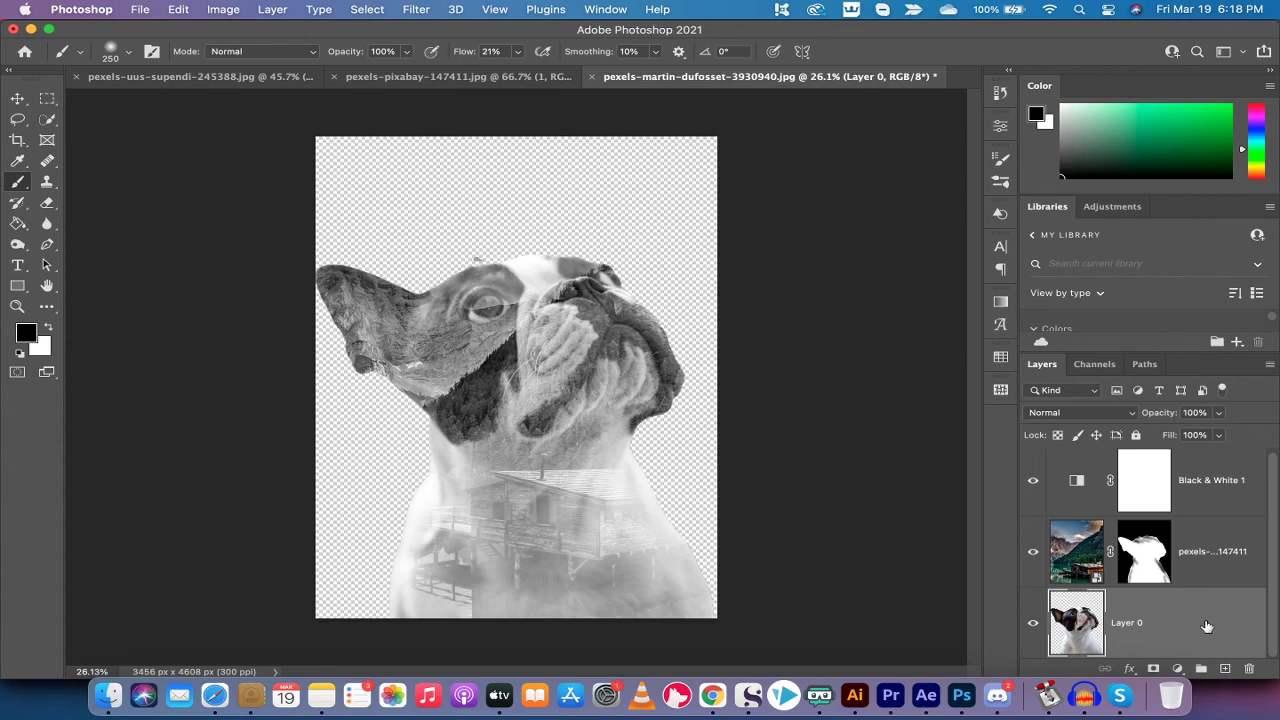
- Add a Solid Color fill layer in white (ffffff) above Layer 0
{"action": "left_click", "coordinate": [1178, 670]}
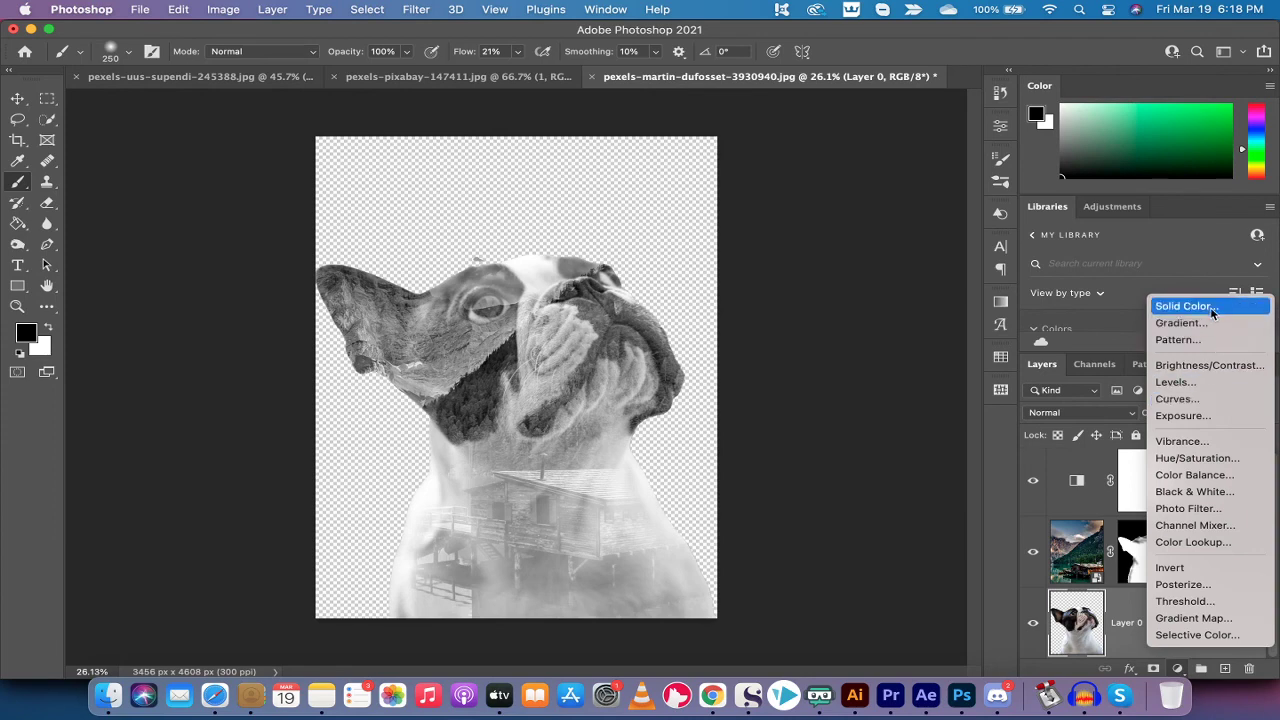
{"action": "left_click", "coordinate": [1178, 669]}
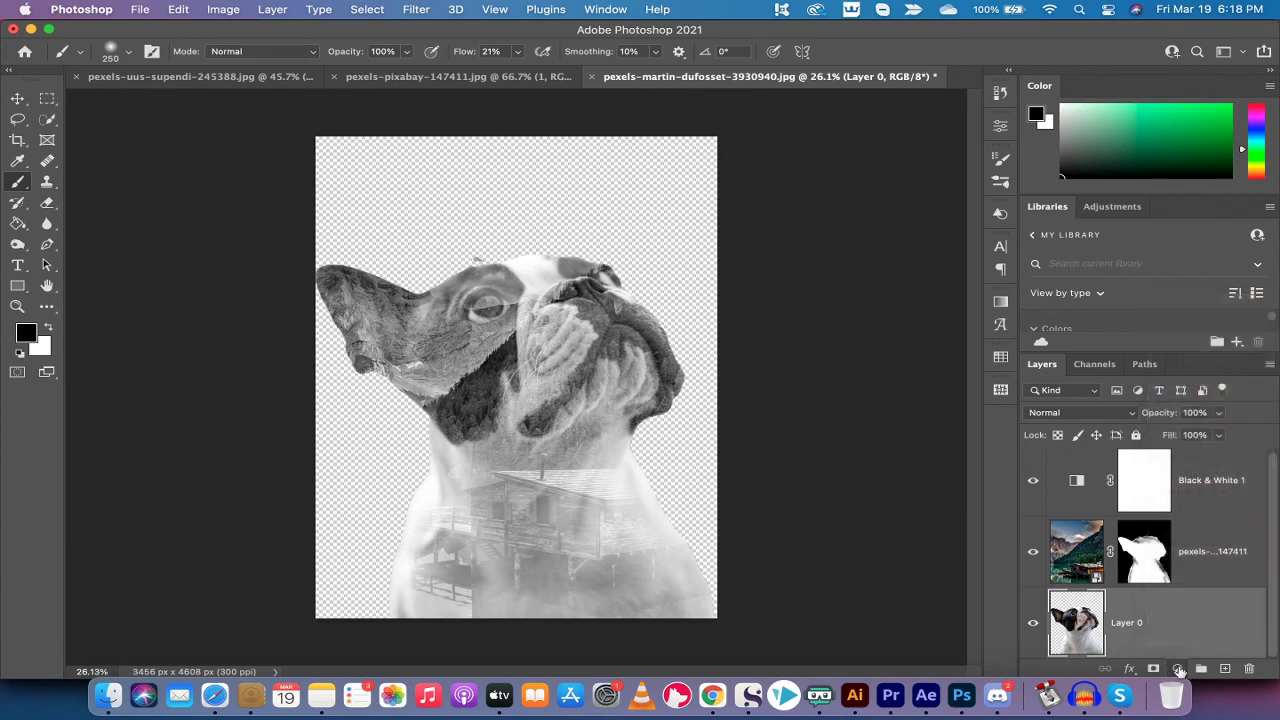
{"action": "left_click", "coordinate": [1179, 670]}
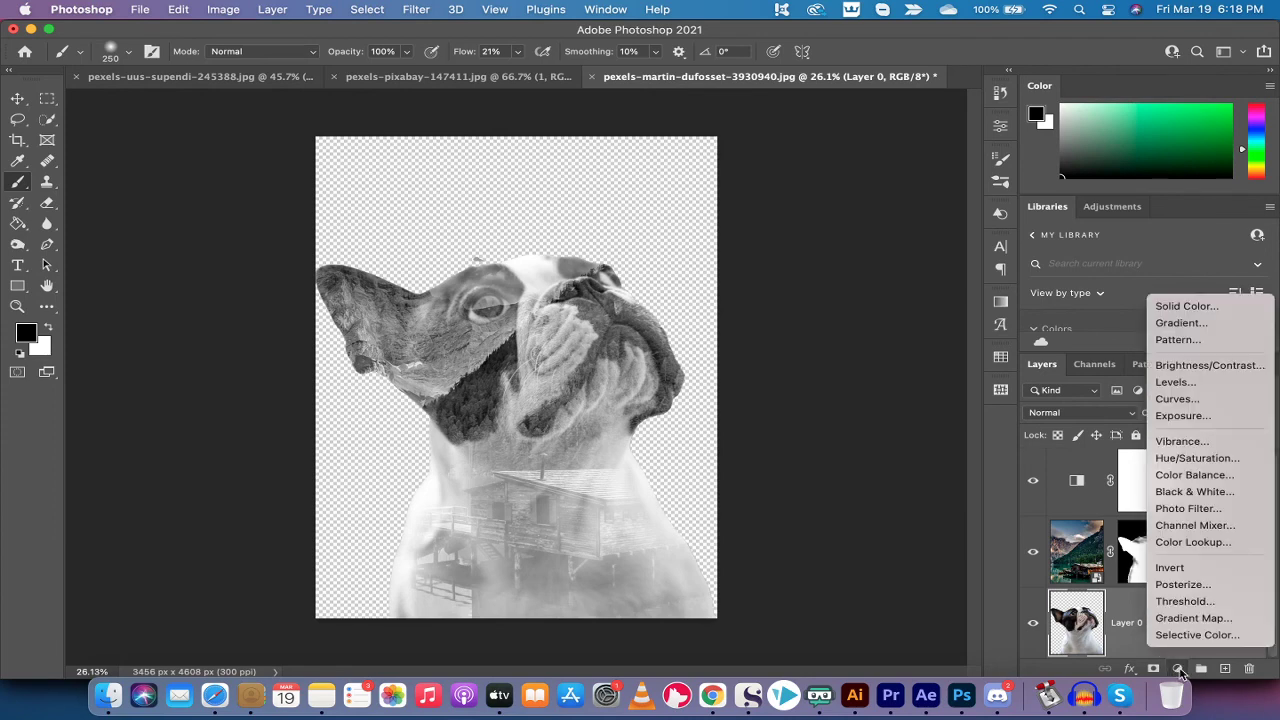
{"action": "left_click", "coordinate": [1210, 306]}
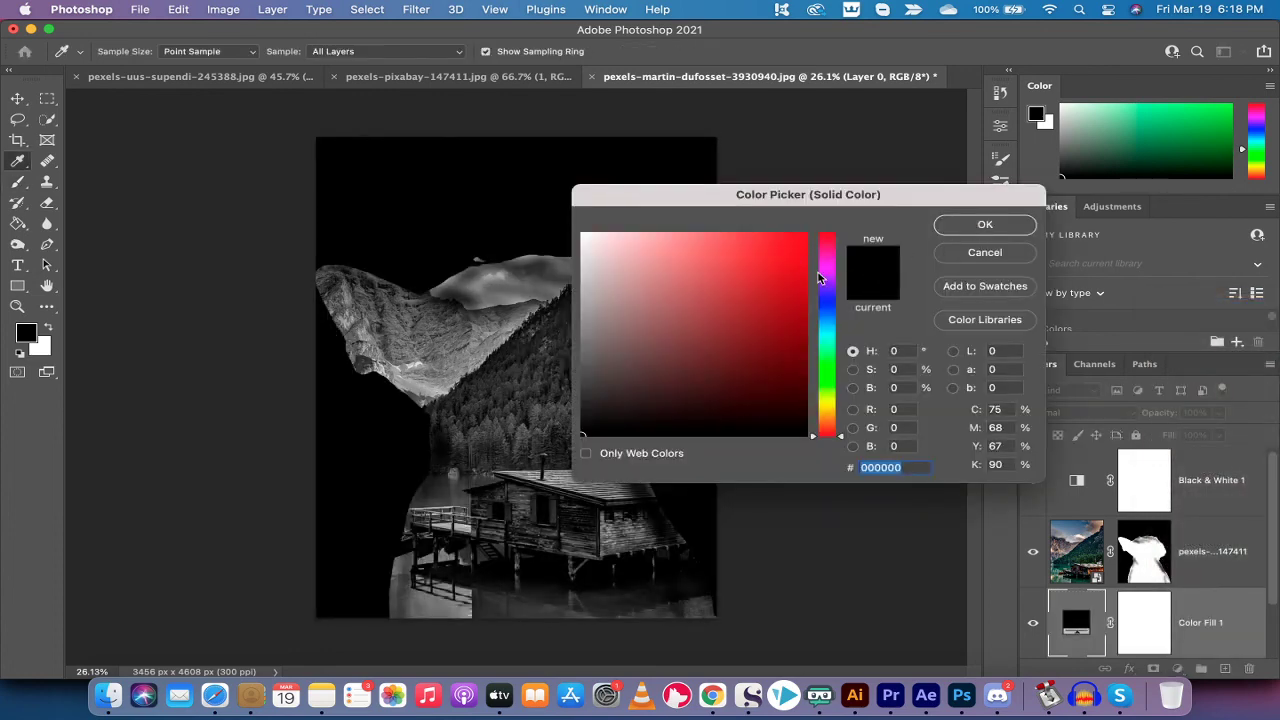
{"action": "left_click_drag", "start_coordinate": [612, 254], "coordinate": [543, 189]}
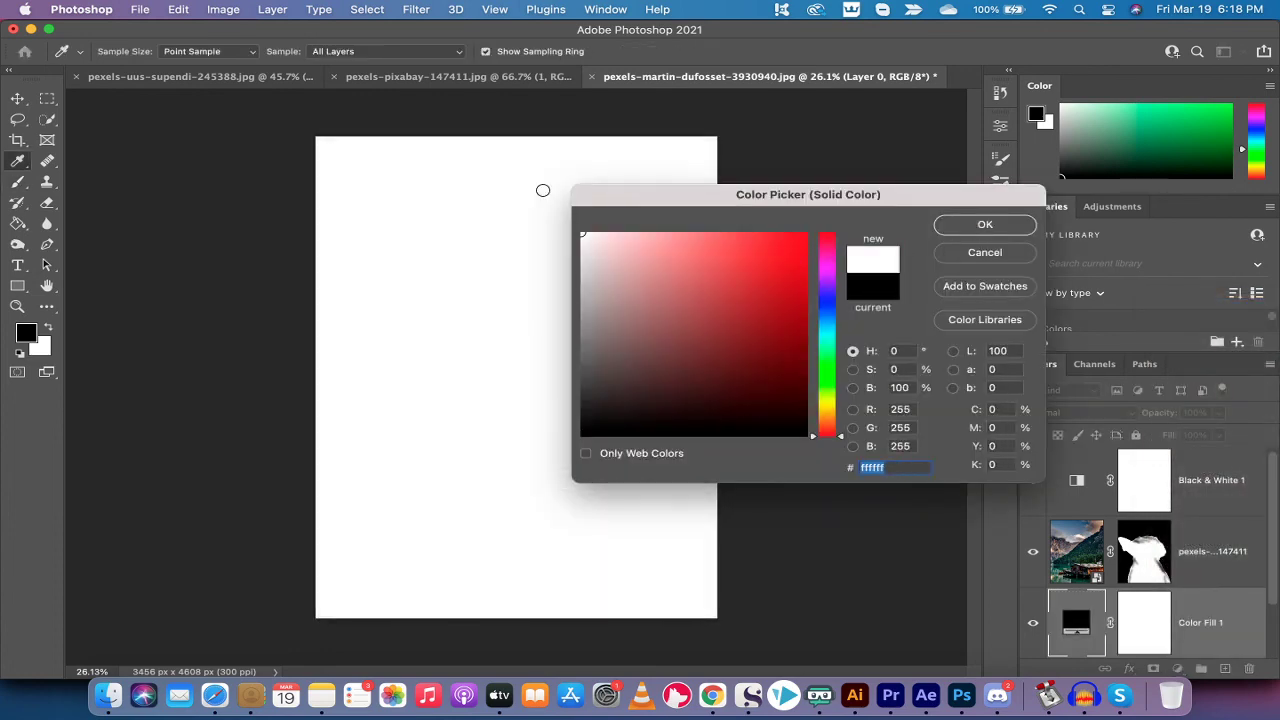
{"action": "left_click", "coordinate": [1005, 232]}
- Reorder the layers so Layer 0 with the dog sits above the white color fill layer
{"action": "scroll", "coordinate": [1184, 567], "scroll_direction": "down", "scroll_amount": 2}
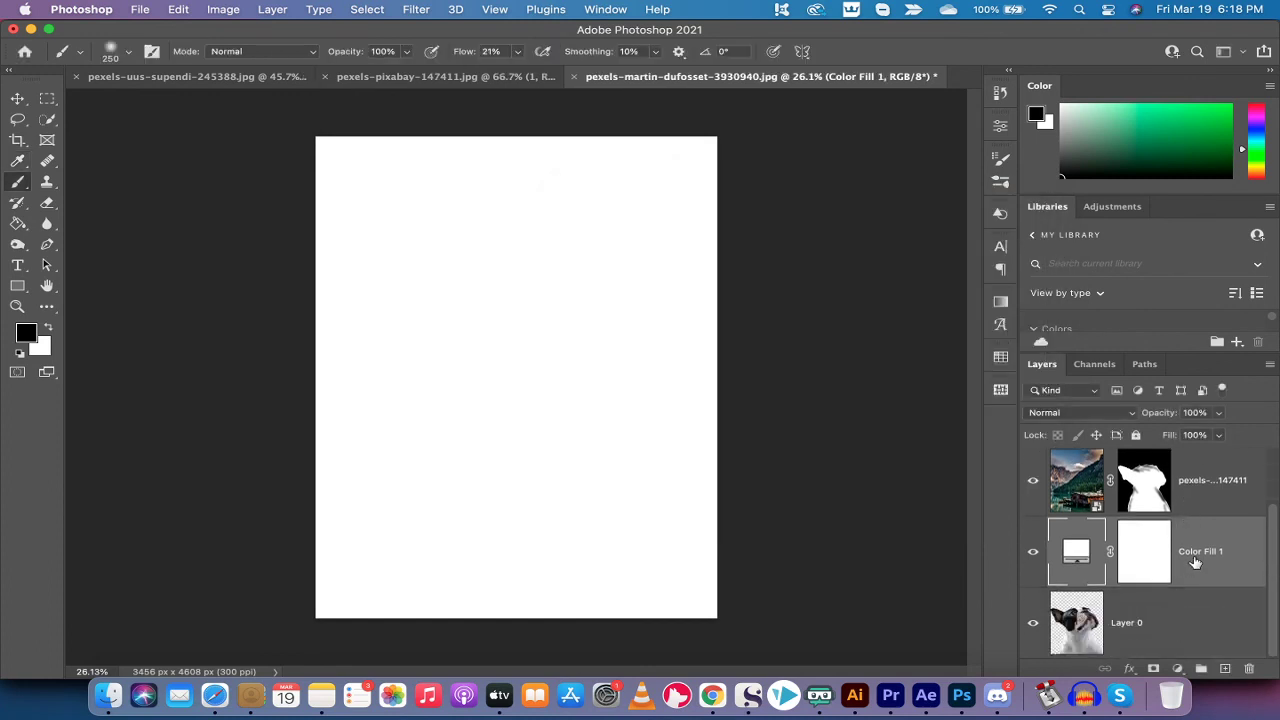
{"action": "mouse_move", "coordinate": [1195, 563]}
{"action": "left_mouse_down"}
{"action": "mouse_move", "coordinate": [1180, 660]}
{"action": "mouse_move", "coordinate": [1197, 515]}
{"action": "mouse_move", "coordinate": [1199, 543]}
{"action": "left_mouse_up"}
{"action": "left_click_drag", "start_coordinate": [1146, 630], "coordinate": [1160, 532]}
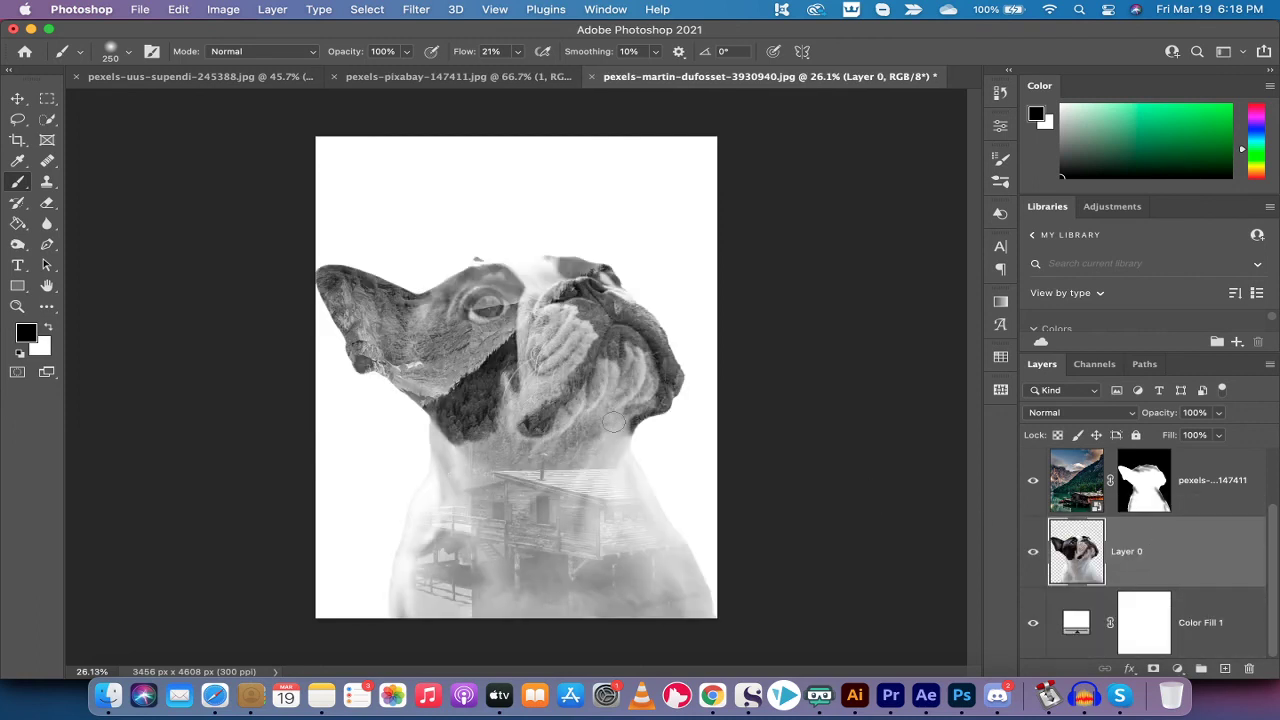